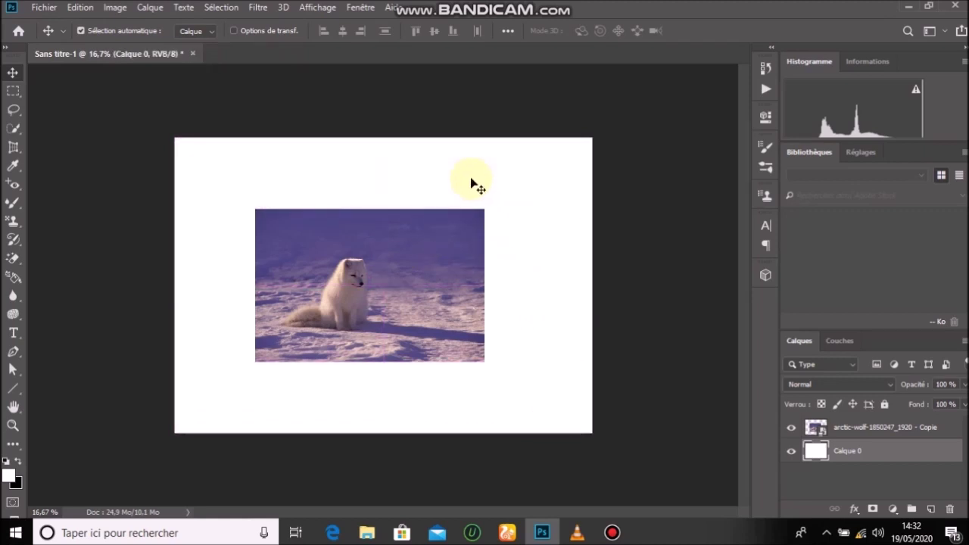
Step: Move the arctic wolf photo slightly upward on the white canvas
{"action": "key", "text": "ctrl"}
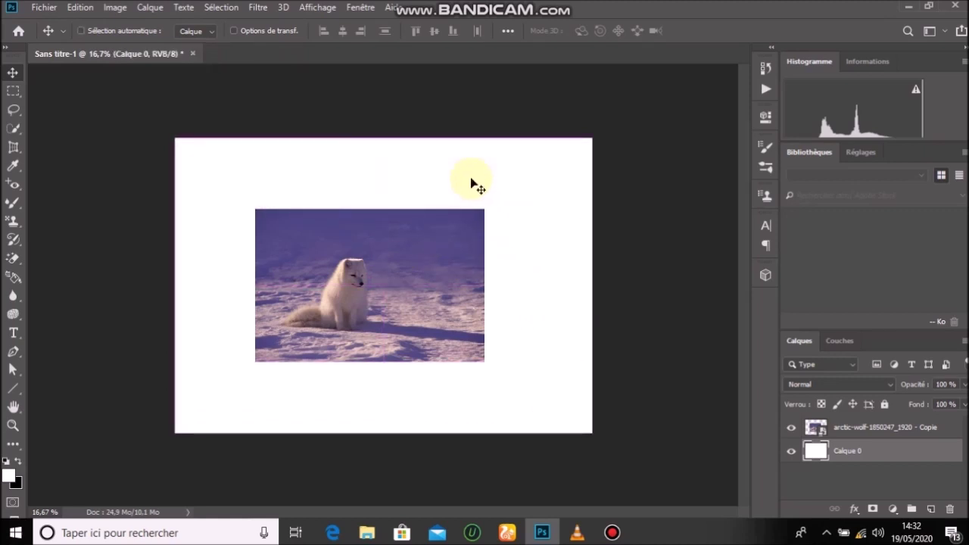
{"action": "left_click", "coordinate": [401, 269]}
{"action": "left_click_drag", "start_coordinate": [401, 269], "coordinate": [389, 250]}
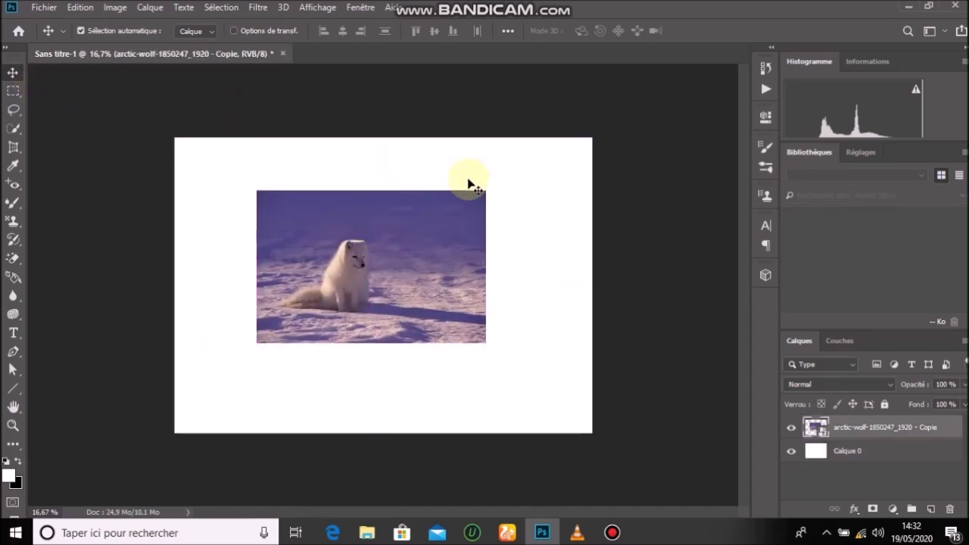
Step: Hide the arctic wolf photo and add a new empty layer above it with Normal mode and 100% opacity
{"action": "left_click", "coordinate": [791, 427]}
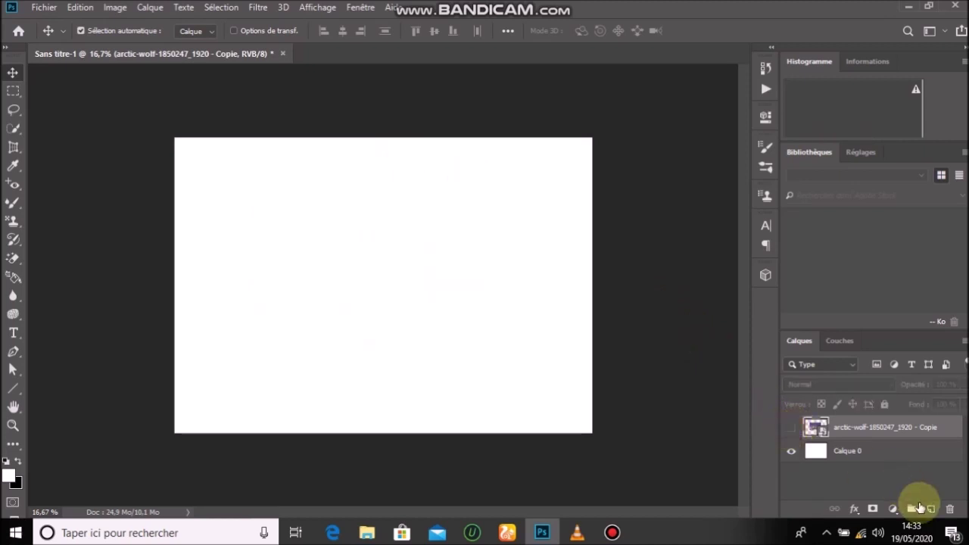
{"action": "left_click", "coordinate": [150, 8]}
{"action": "mouse_move", "coordinate": [194, 23]}
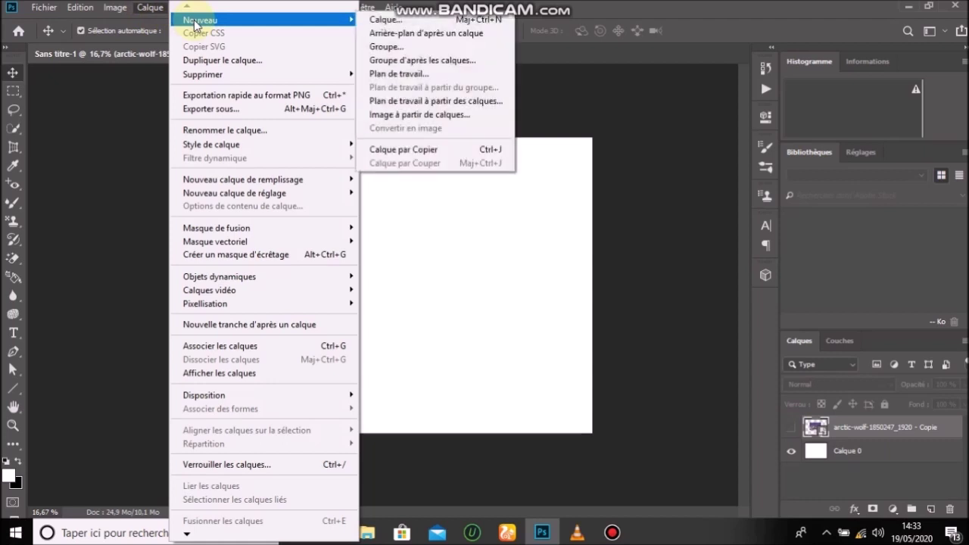
{"action": "left_click", "coordinate": [395, 20]}
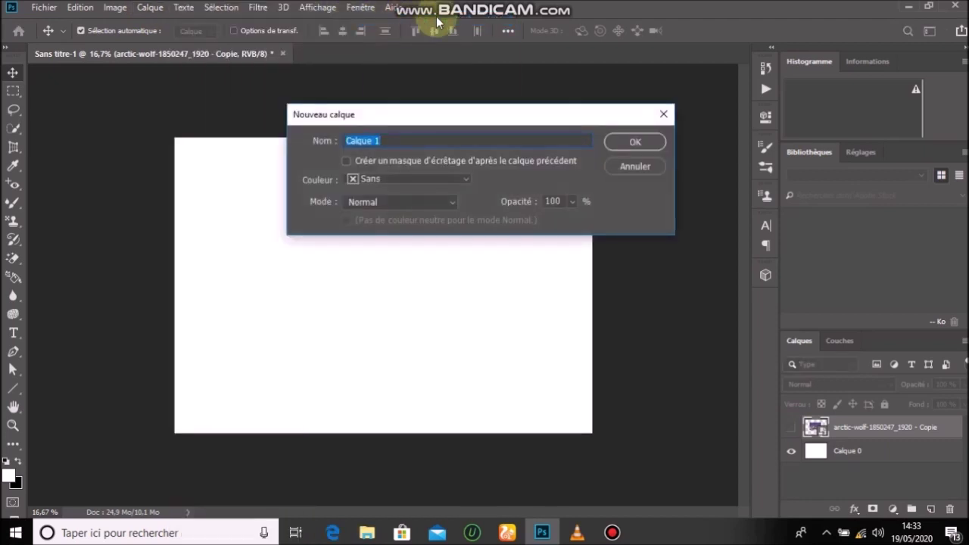
{"action": "left_click", "coordinate": [615, 144]}
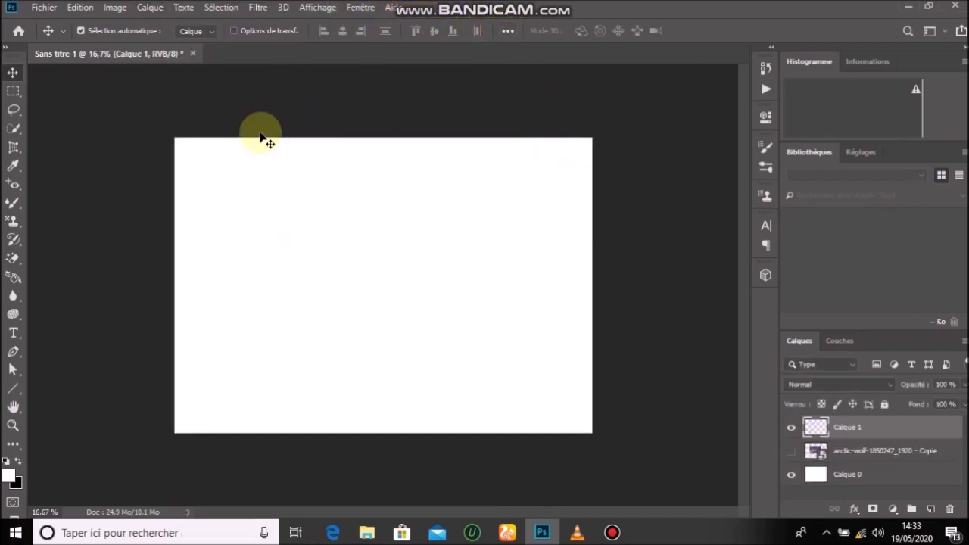
Step: Draw and shift a wide rectangular selection with the Rectangular Marquee tool, and replace it with a square selection
{"action": "left_click", "coordinate": [16, 91]}
{"action": "left_click", "coordinate": [38, 90]}
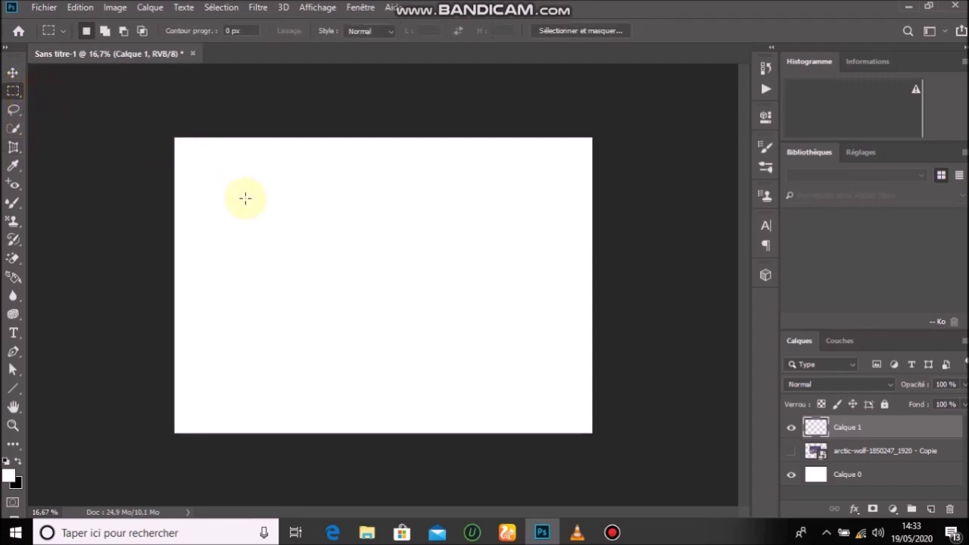
{"action": "left_click_drag", "start_coordinate": [262, 211], "coordinate": [470, 325]}
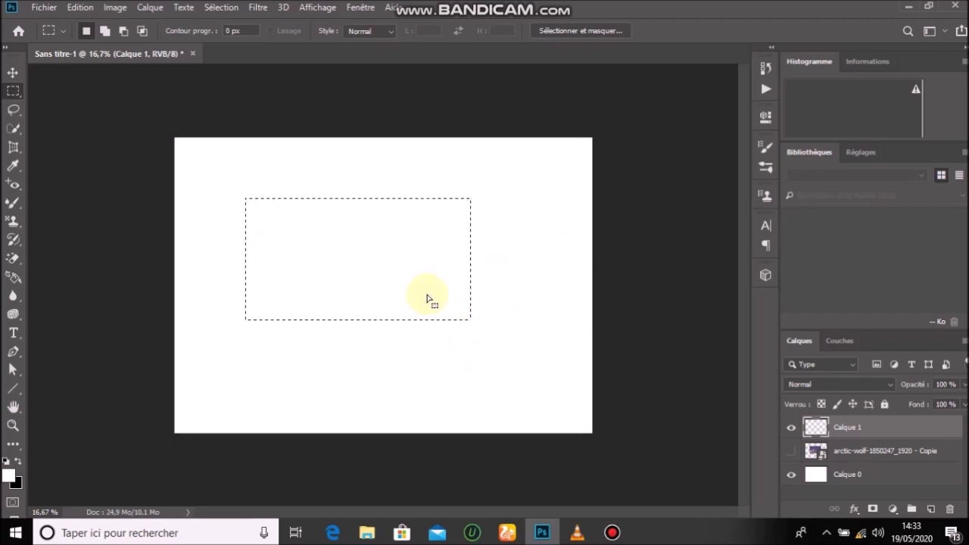
{"action": "left_click_drag", "start_coordinate": [344, 248], "coordinate": [357, 304]}
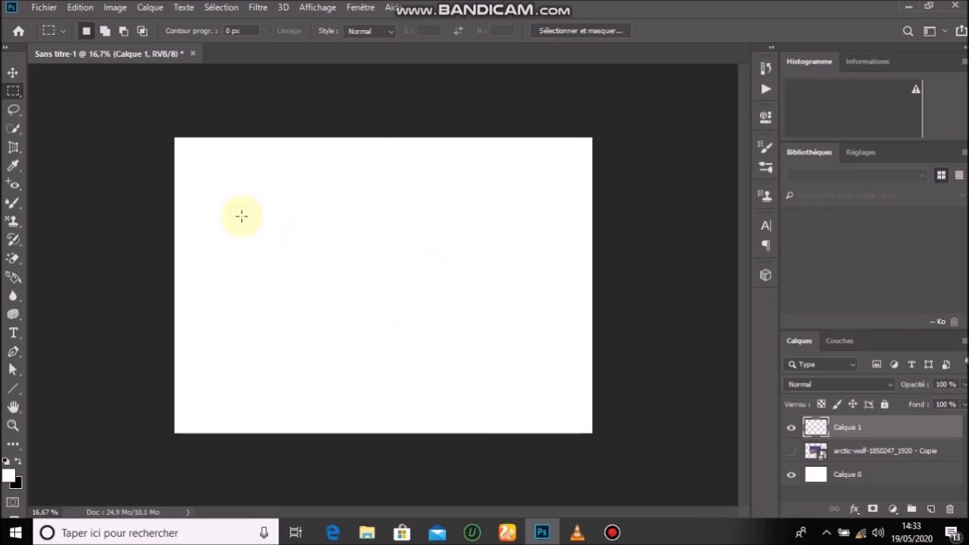
{"action": "left_click_drag", "start_coordinate": [241, 216], "coordinate": [452, 374]}
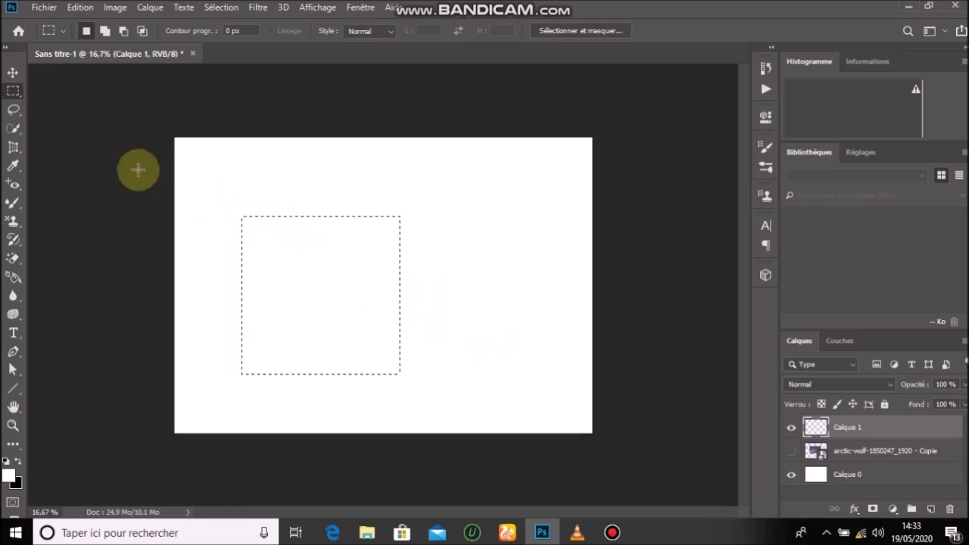
Step: Draw a large circular selection with the Elliptical Marquee tool and shift it toward the centre of the canvas
{"action": "right_click", "coordinate": [15, 94]}
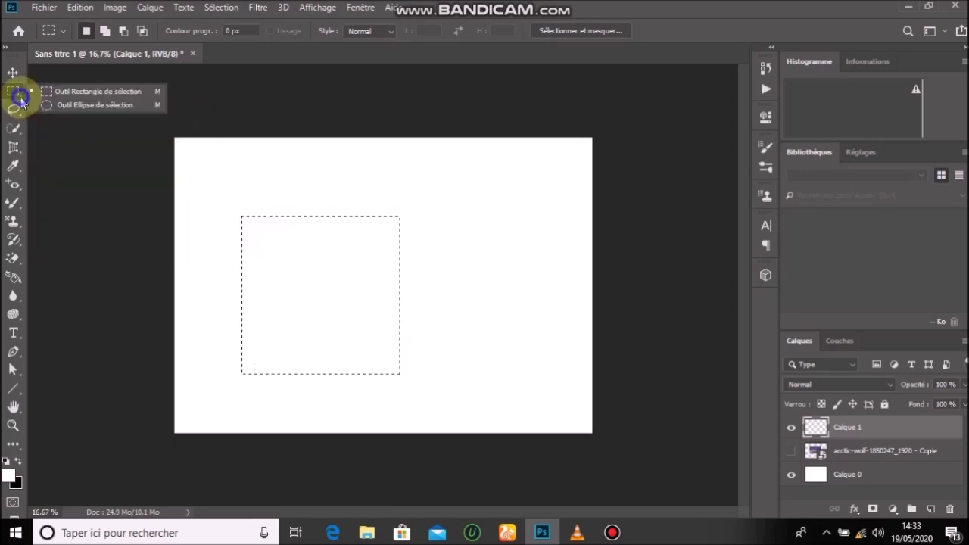
{"action": "left_click", "coordinate": [38, 106]}
{"action": "left_click", "coordinate": [206, 153]}
{"action": "left_click_drag", "start_coordinate": [205, 154], "coordinate": [464, 374]}
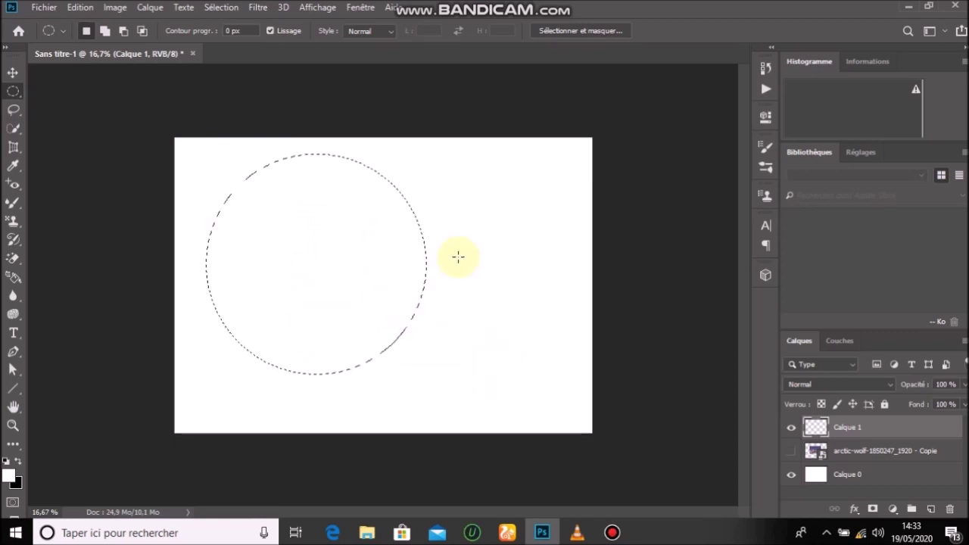
{"action": "left_click_drag", "start_coordinate": [361, 265], "coordinate": [434, 296]}
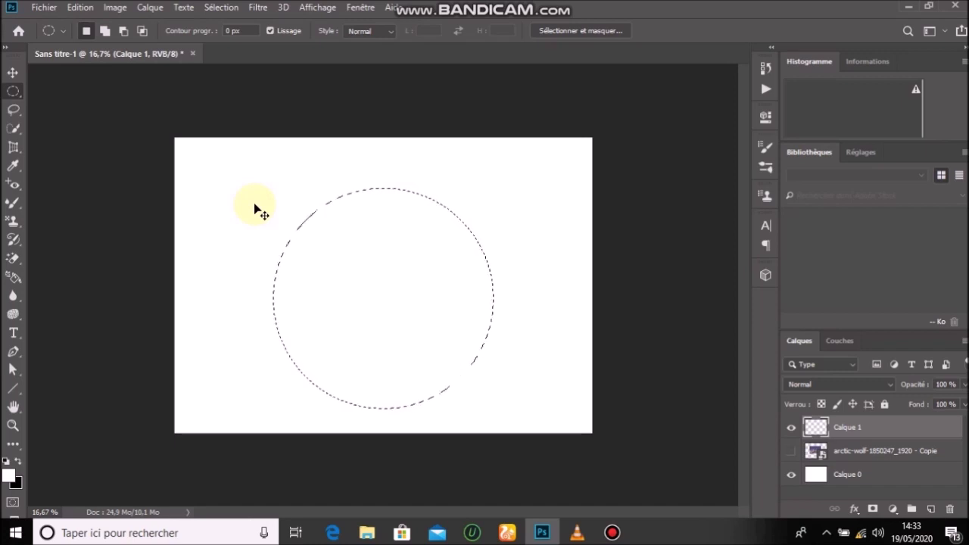
Step: Turn the circular selection into a face by adding ears and cheeks and cutting out oval eyes and a mouth, and shift it slightly
{"action": "left_click_drag", "start_coordinate": [254, 204], "coordinate": [294, 232]}
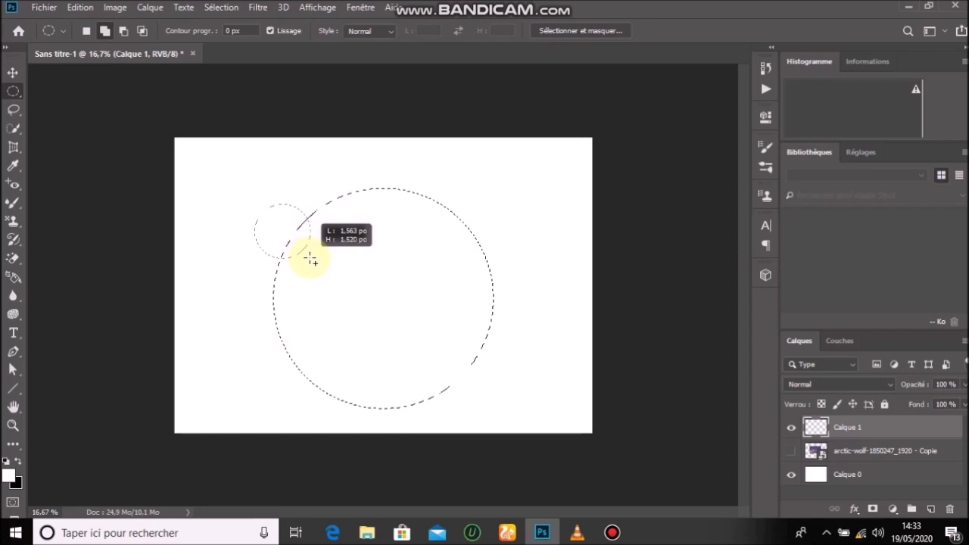
{"action": "left_click_drag", "start_coordinate": [311, 259], "coordinate": [310, 260]}
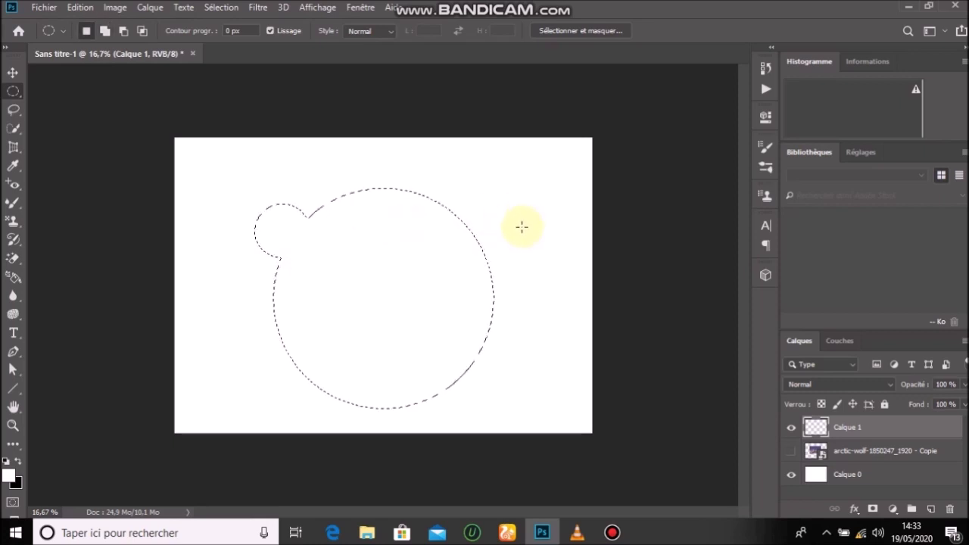
{"action": "left_click_drag", "start_coordinate": [522, 221], "coordinate": [485, 260]}
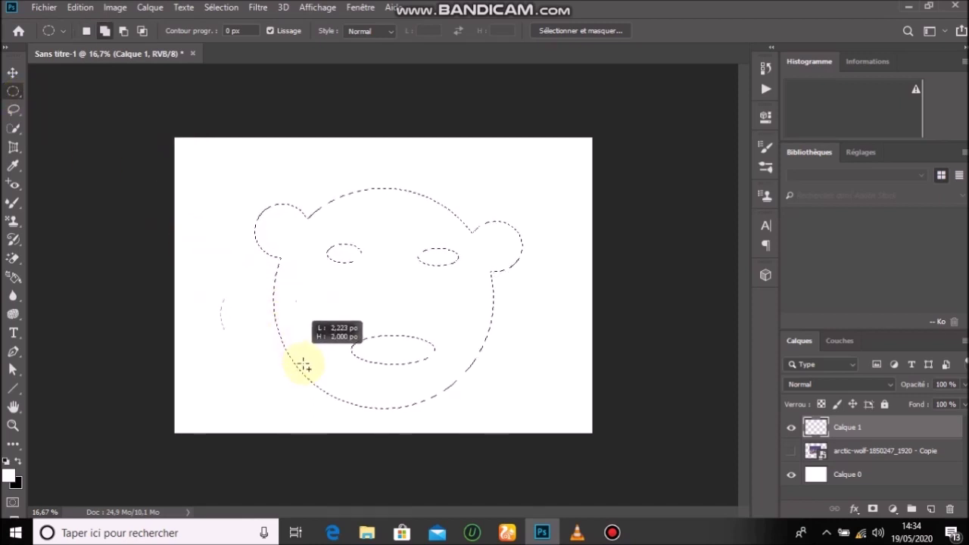
{"action": "left_click_drag", "start_coordinate": [313, 391], "coordinate": [310, 387]}
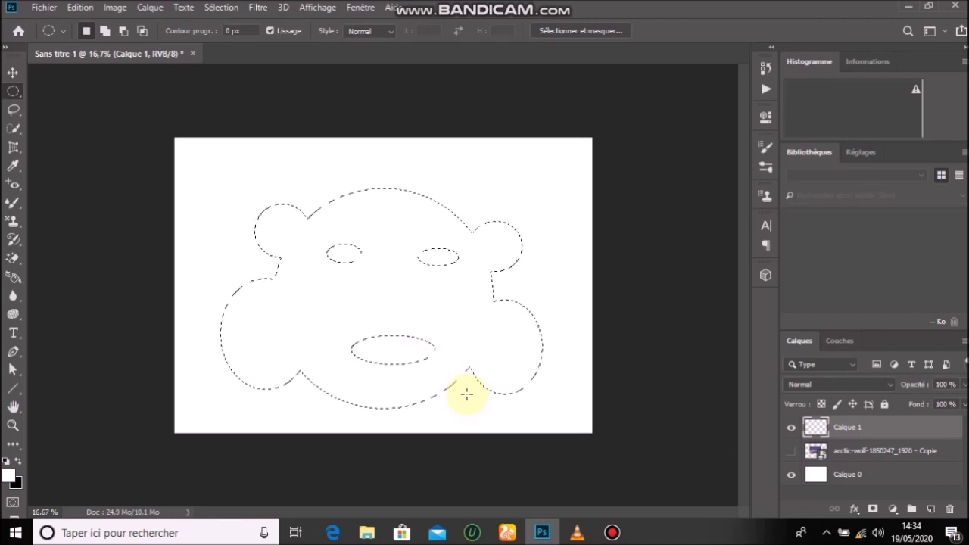
{"action": "left_click_drag", "start_coordinate": [384, 304], "coordinate": [396, 268]}
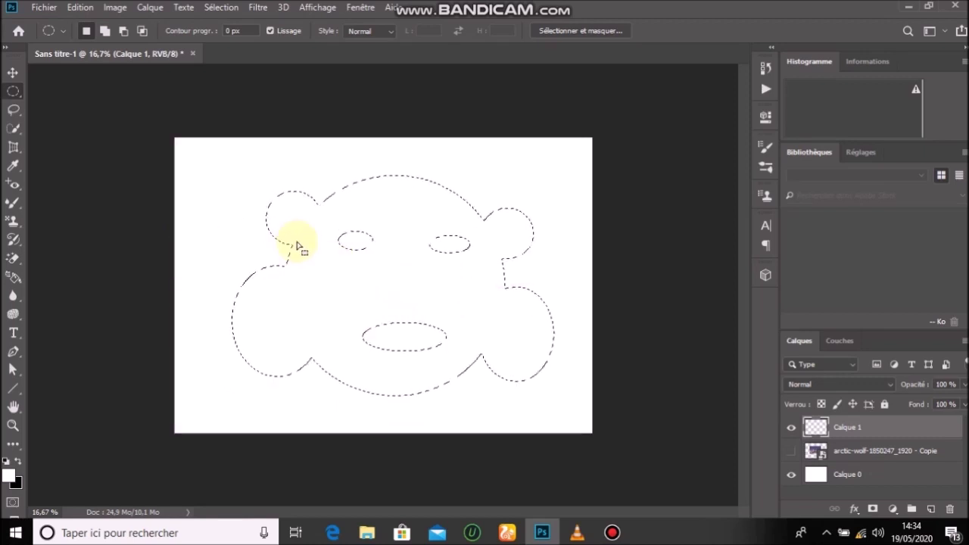
Step: Clear the face-shaped selection and show the arctic wolf photo's layer again
{"action": "left_click", "coordinate": [243, 228]}
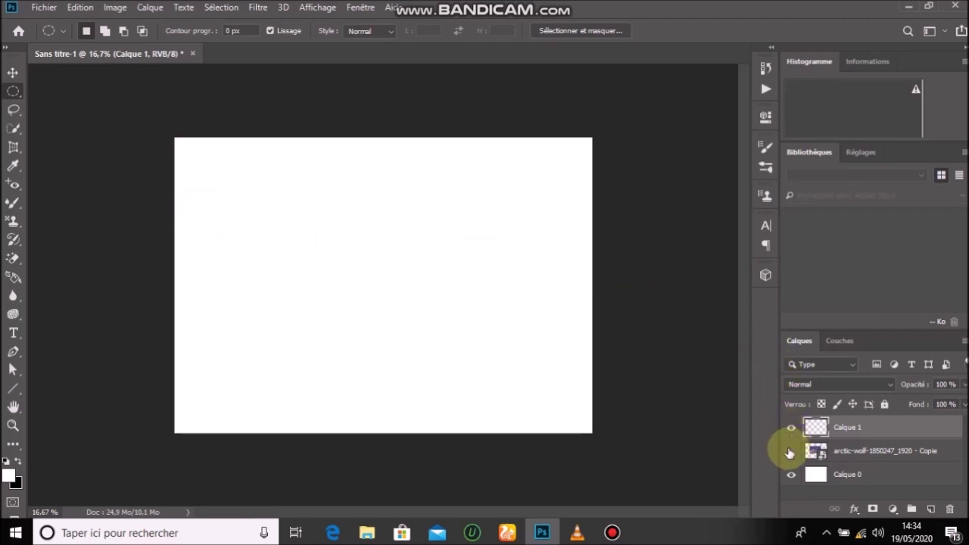
{"action": "left_click", "coordinate": [790, 451]}
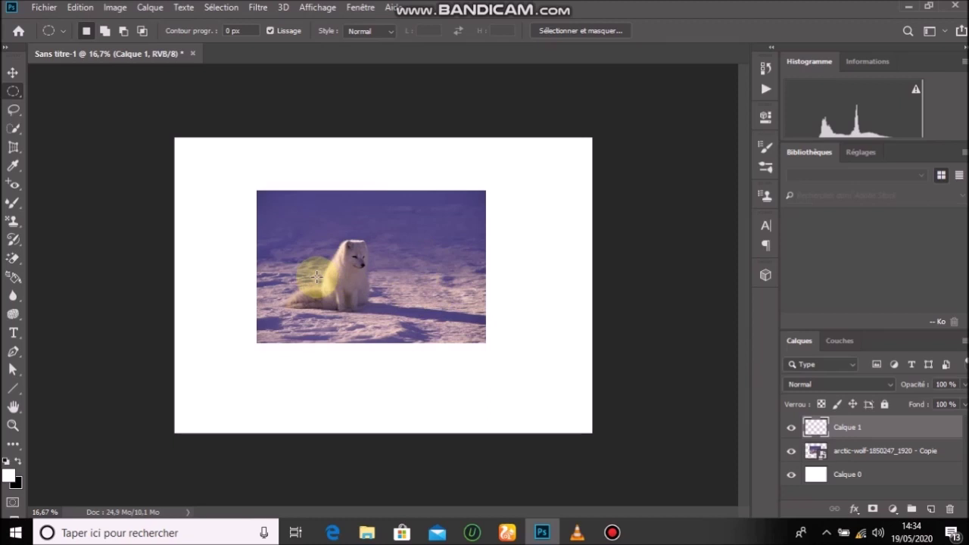
{"action": "key", "text": "ctrl+plus"}
{"action": "key", "text": "ctrl+plus"}
{"action": "key", "text": "ctrl+plus"}
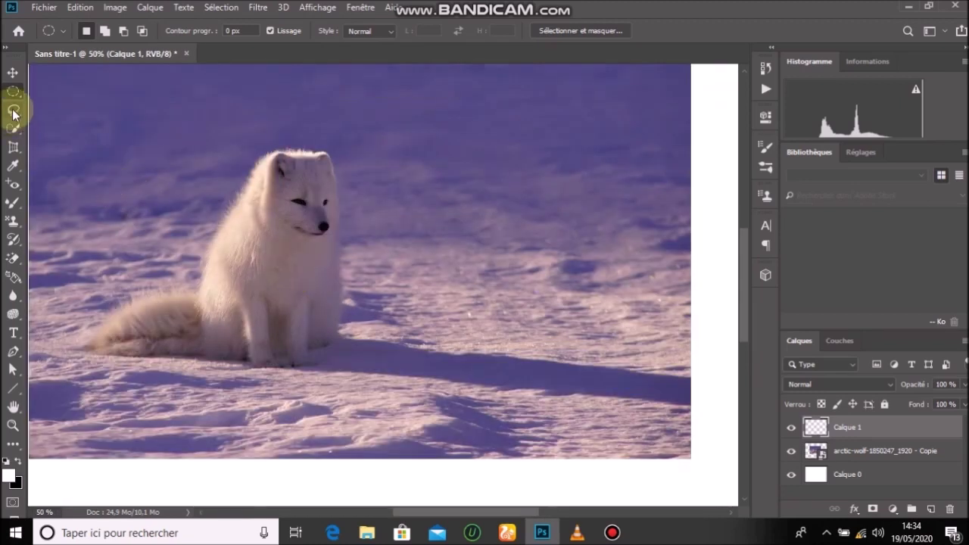
Step: Draw freehand Lasso selections over the snow beside the wolf and around its head, and clear the selection
{"action": "left_click", "coordinate": [12, 112]}
{"action": "mouse_move", "coordinate": [134, 138]}
{"action": "left_mouse_down"}
{"action": "mouse_move", "coordinate": [84, 188]}
{"action": "mouse_move", "coordinate": [94, 233]}
{"action": "mouse_move", "coordinate": [173, 237]}
{"action": "mouse_move", "coordinate": [168, 254]}
{"action": "mouse_move", "coordinate": [204, 237]}
{"action": "mouse_move", "coordinate": [211, 185]}
{"action": "mouse_move", "coordinate": [184, 162]}
{"action": "left_mouse_up"}
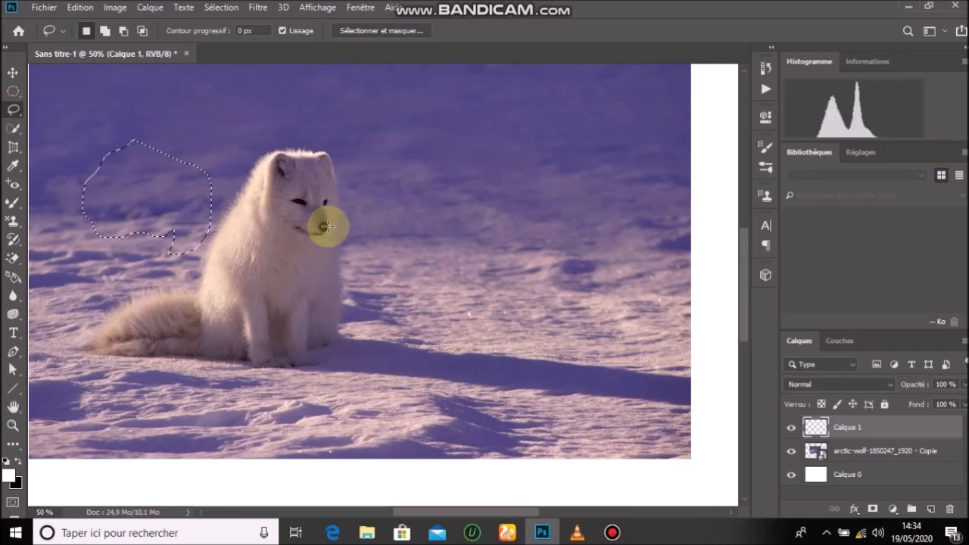
{"action": "mouse_move", "coordinate": [396, 220]}
{"action": "left_mouse_down"}
{"action": "mouse_move", "coordinate": [343, 324]}
{"action": "mouse_move", "coordinate": [425, 380]}
{"action": "mouse_move", "coordinate": [453, 368]}
{"action": "mouse_move", "coordinate": [458, 302]}
{"action": "mouse_move", "coordinate": [477, 281]}
{"action": "left_mouse_up"}
{"action": "left_click", "coordinate": [327, 148]}
{"action": "mouse_move", "coordinate": [327, 148]}
{"action": "left_mouse_down"}
{"action": "mouse_move", "coordinate": [271, 150]}
{"action": "mouse_move", "coordinate": [257, 161]}
{"action": "mouse_move", "coordinate": [228, 203]}
{"action": "mouse_move", "coordinate": [218, 238]}
{"action": "mouse_move", "coordinate": [264, 277]}
{"action": "mouse_move", "coordinate": [325, 259]}
{"action": "mouse_move", "coordinate": [337, 244]}
{"action": "left_mouse_up"}
{"action": "left_click", "coordinate": [342, 236]}
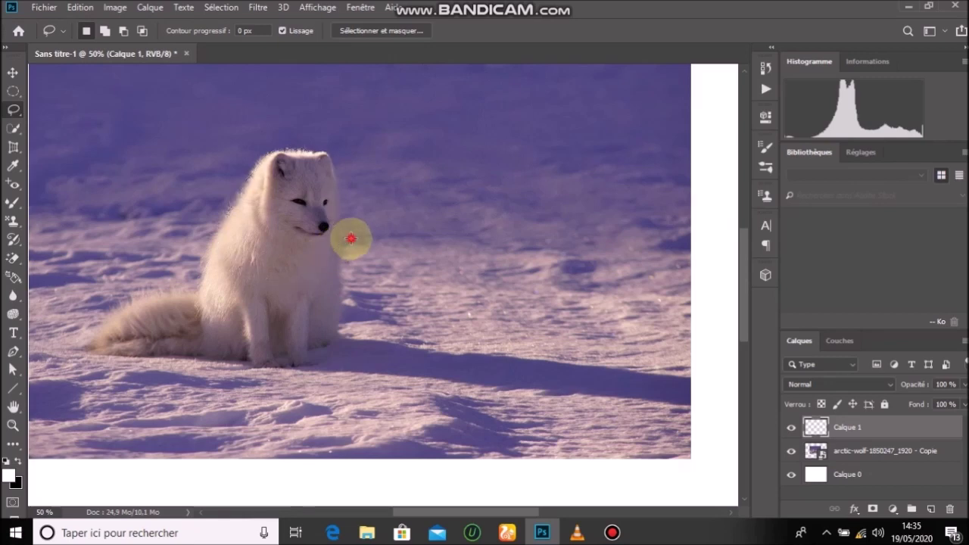
Step: Draw a closed triangular selection over the snow to the right of the wolf with the Polygonal Lasso tool
{"action": "right_click", "coordinate": [21, 117]}
{"action": "left_click", "coordinate": [47, 123]}
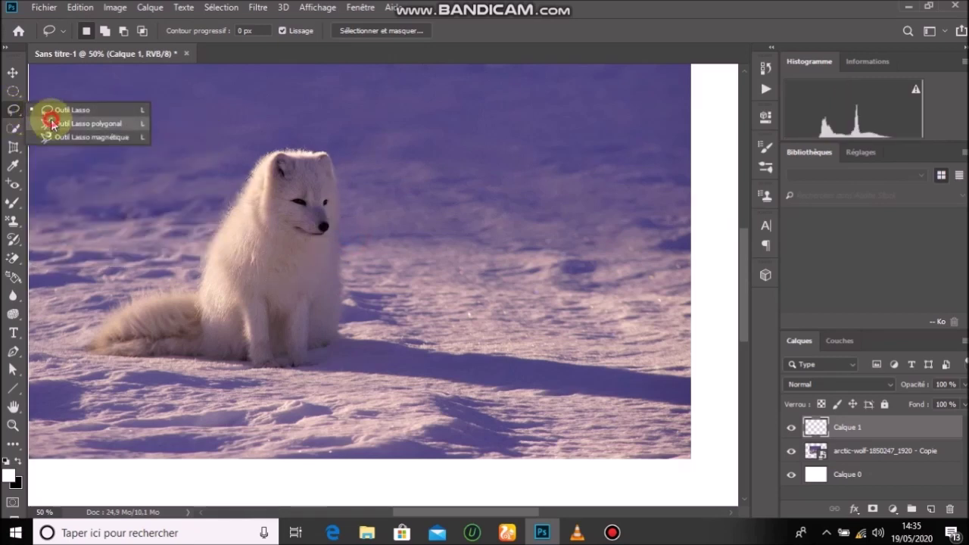
{"action": "left_click", "coordinate": [448, 182]}
{"action": "left_click", "coordinate": [409, 345]}
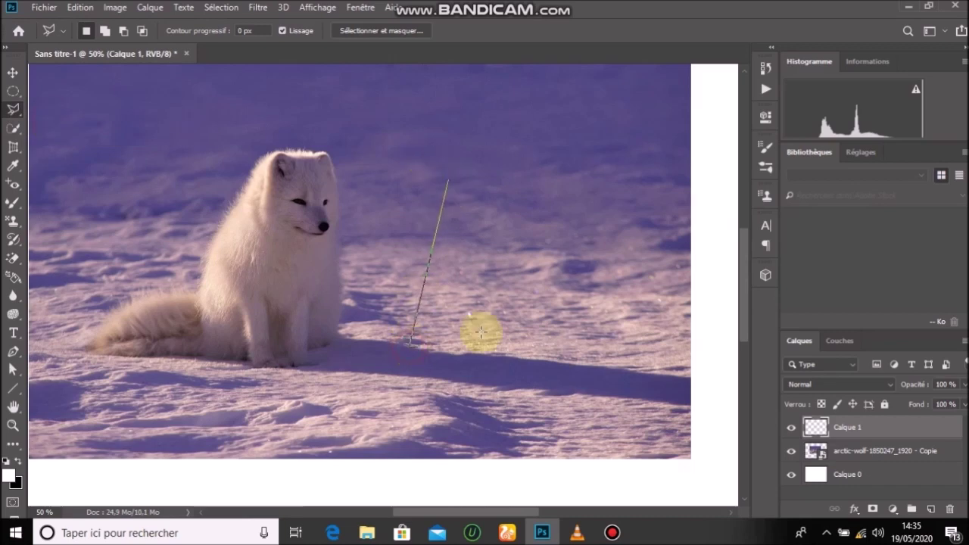
{"action": "left_click", "coordinate": [619, 264]}
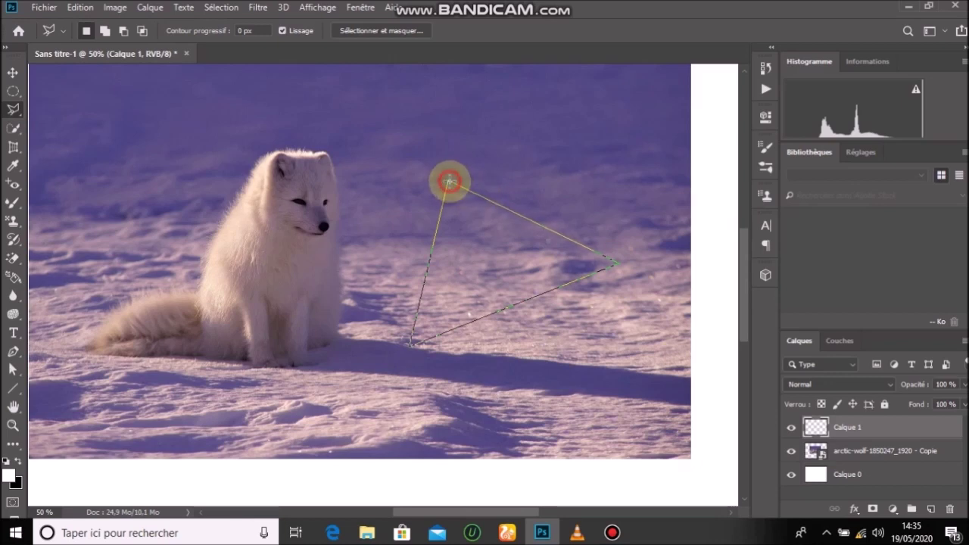
{"action": "left_click", "coordinate": [449, 182]}
Step: Replace the triangle with a second triangular selection that has a nearly vertical left edge
{"action": "left_click", "coordinate": [465, 167]}
{"action": "left_click", "coordinate": [470, 334]}
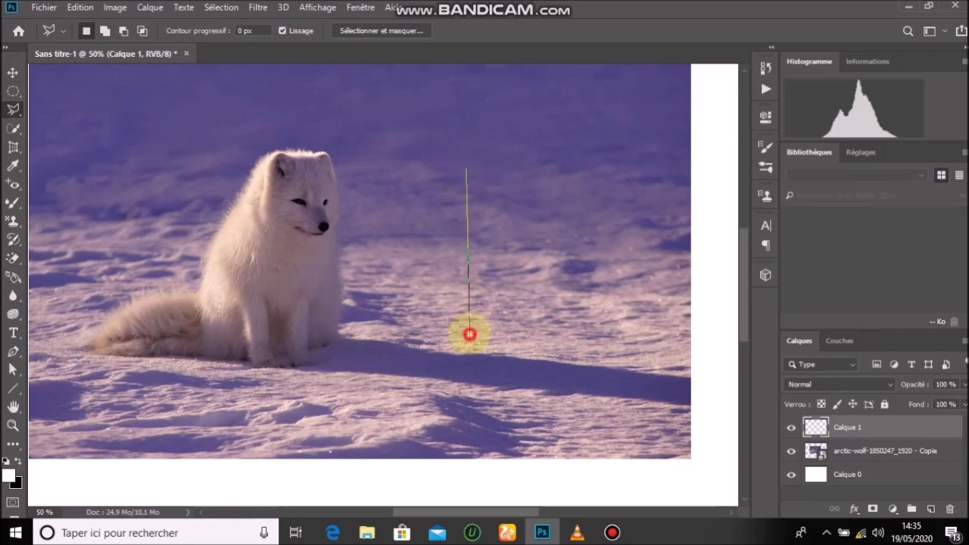
{"action": "double_click", "coordinate": [614, 224]}
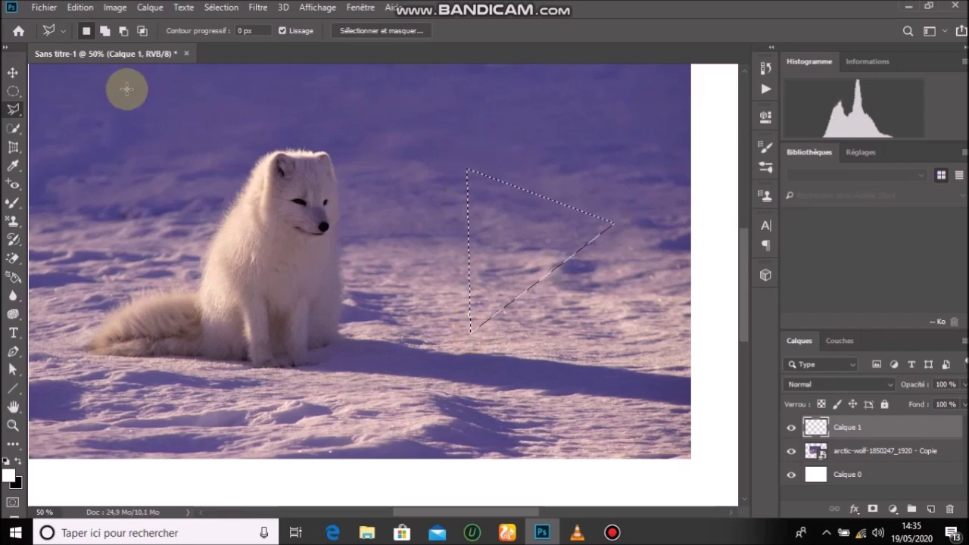
Step: Select the wolf's head and upper body by tracing their outline with the Magnetic Lasso tool
{"action": "left_click", "coordinate": [18, 113]}
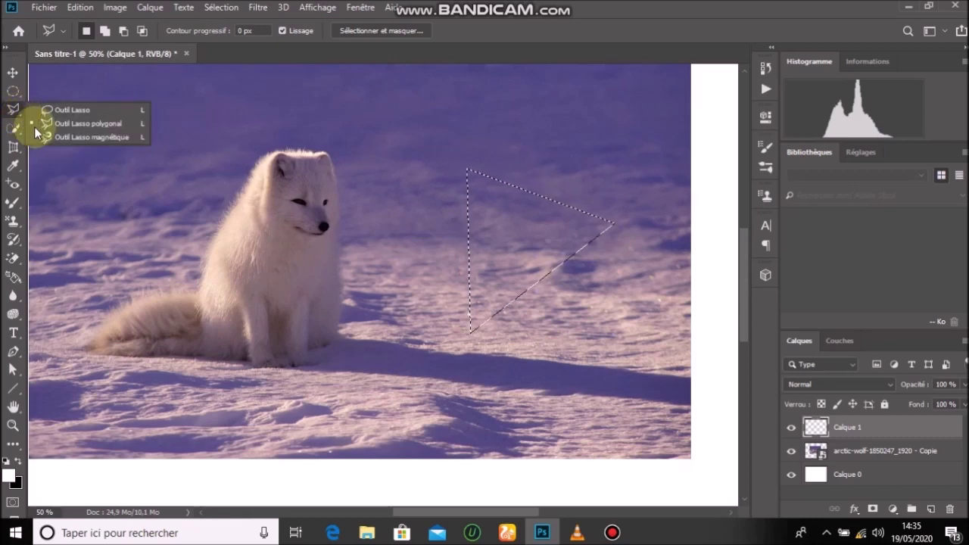
{"action": "left_click", "coordinate": [46, 137]}
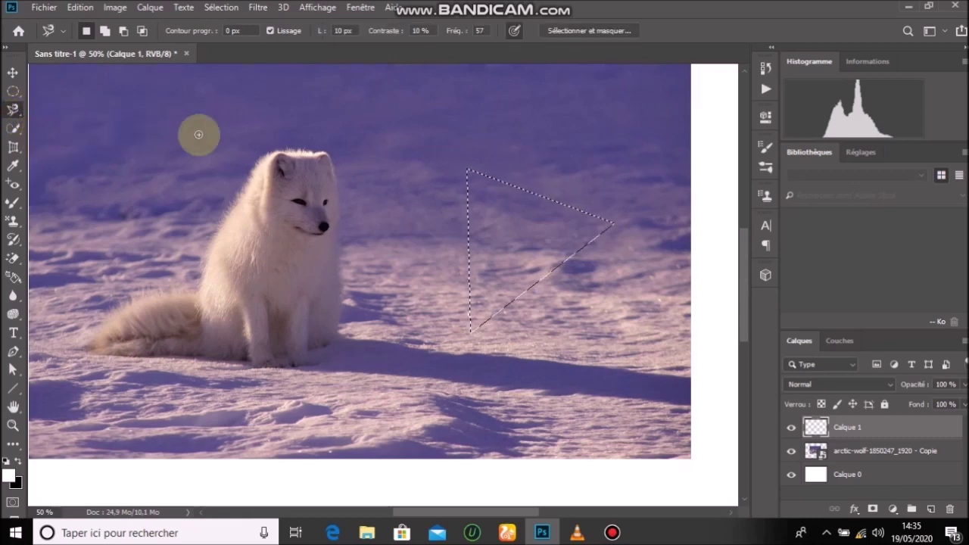
{"action": "left_click", "coordinate": [263, 159]}
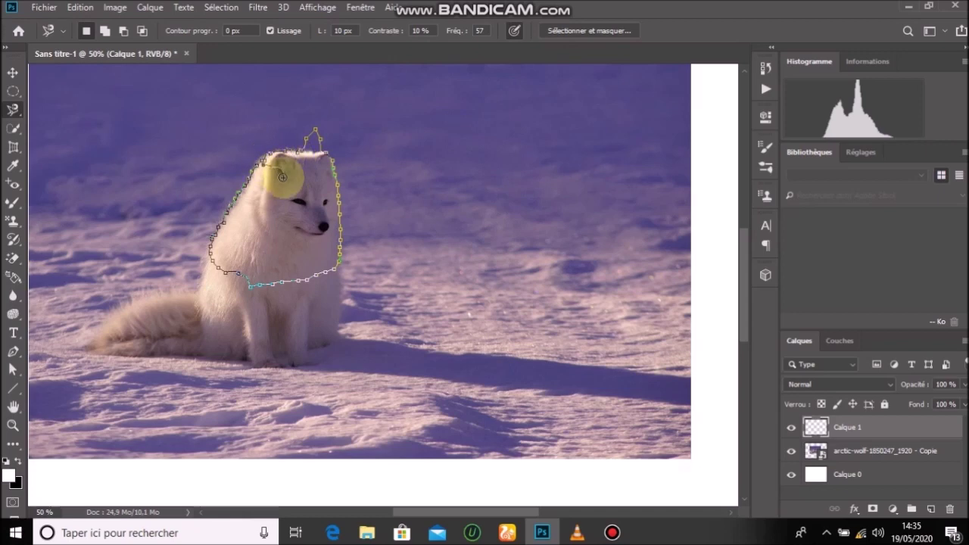
{"action": "left_click", "coordinate": [266, 163]}
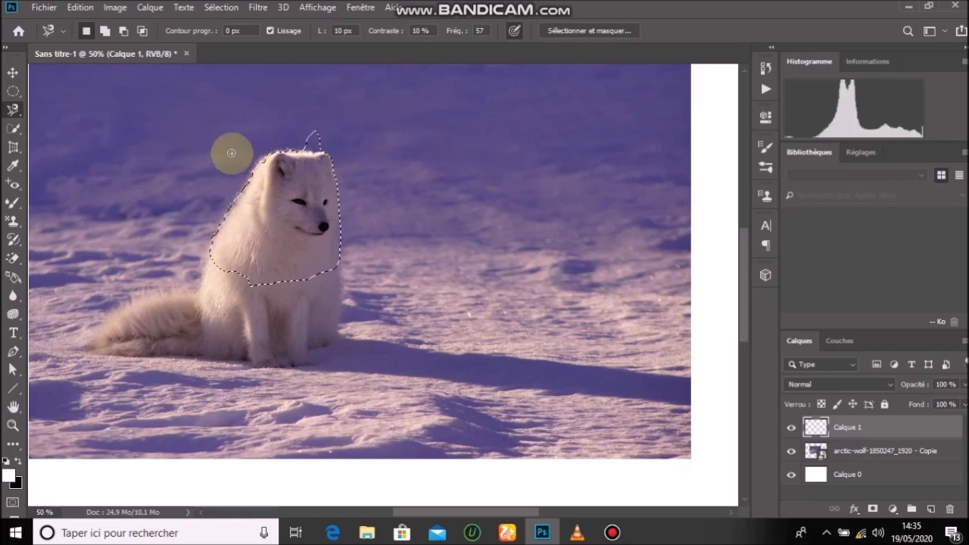
Step: Clear the selection around the wolf's head and upper body
{"action": "left_click", "coordinate": [18, 132]}
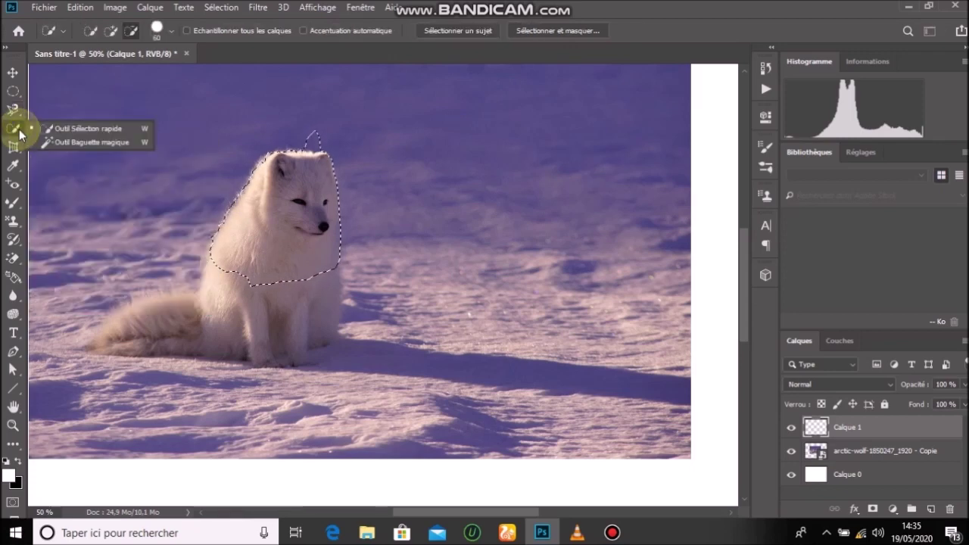
{"action": "left_click", "coordinate": [13, 90]}
{"action": "left_click", "coordinate": [66, 108]}
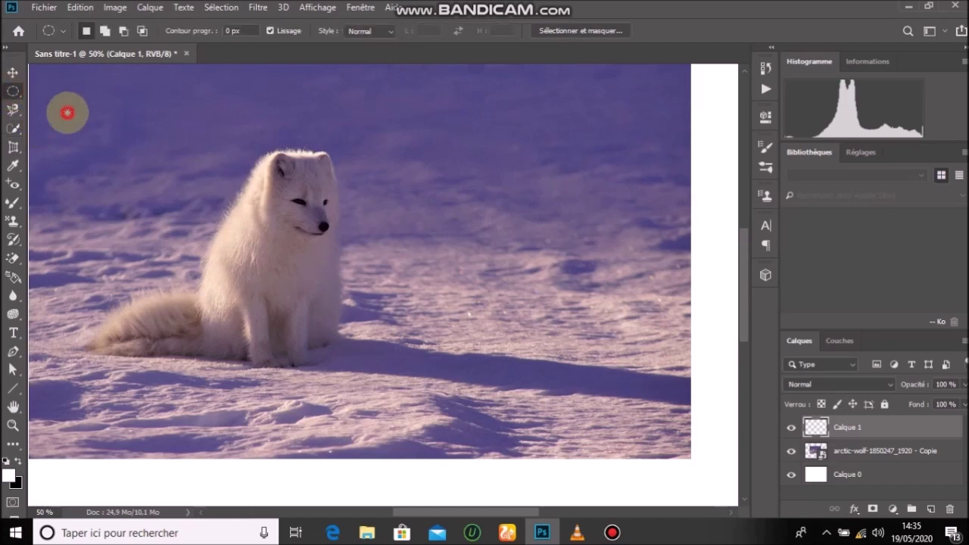
Step: Try a Quick Selection over the wolf's head and chest with Calque 1 active, and clear it
{"action": "left_click", "coordinate": [17, 129]}
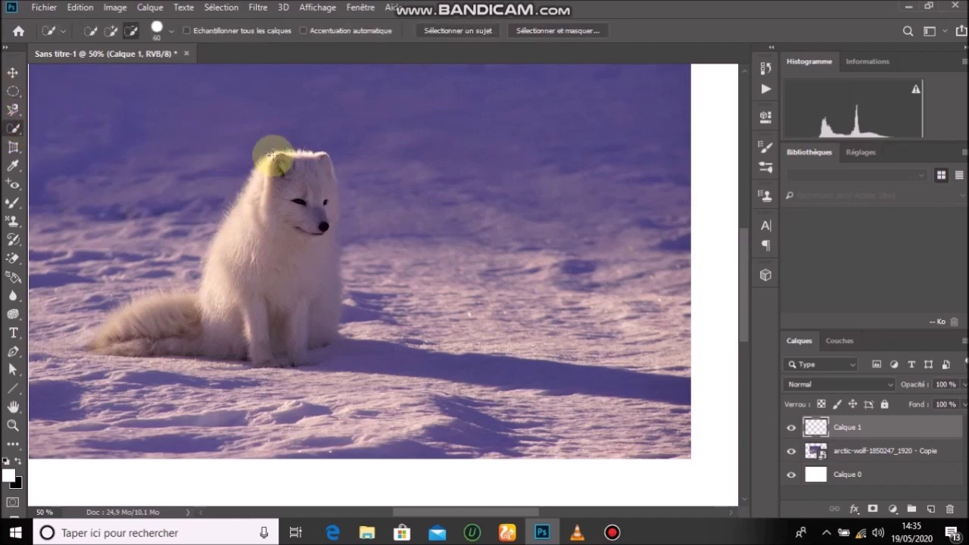
{"action": "mouse_move", "coordinate": [270, 155]}
{"action": "left_mouse_down"}
{"action": "mouse_move", "coordinate": [305, 177]}
{"action": "mouse_move", "coordinate": [298, 159]}
{"action": "mouse_move", "coordinate": [307, 160]}
{"action": "mouse_move", "coordinate": [325, 210]}
{"action": "mouse_move", "coordinate": [315, 231]}
{"action": "mouse_move", "coordinate": [301, 237]}
{"action": "mouse_move", "coordinate": [291, 218]}
{"action": "mouse_move", "coordinate": [248, 201]}
{"action": "left_mouse_up"}
{"action": "mouse_move", "coordinate": [231, 246]}
{"action": "left_mouse_down"}
{"action": "mouse_move", "coordinate": [255, 260]}
{"action": "mouse_move", "coordinate": [320, 262]}
{"action": "mouse_move", "coordinate": [327, 283]}
{"action": "mouse_move", "coordinate": [328, 265]}
{"action": "left_mouse_up"}
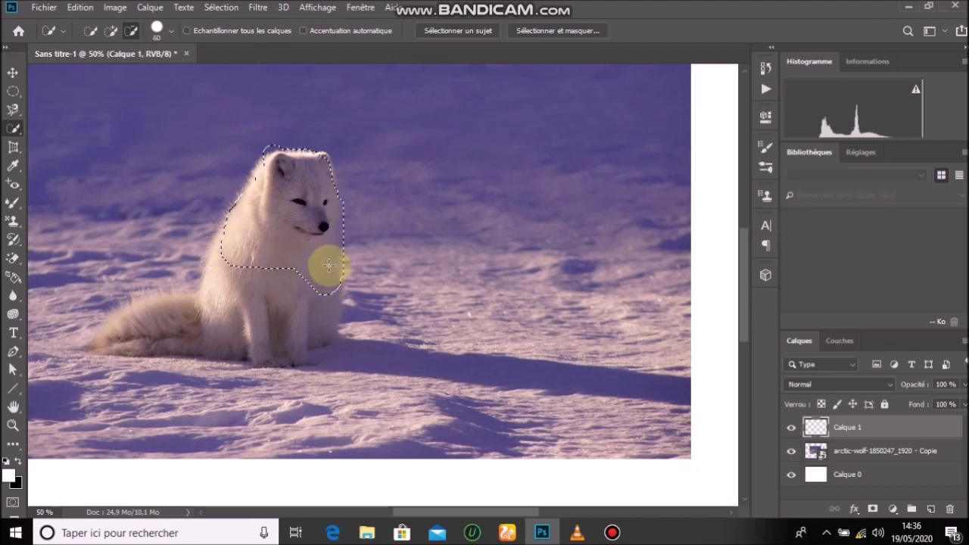
{"action": "key", "text": "ctrl+d"}
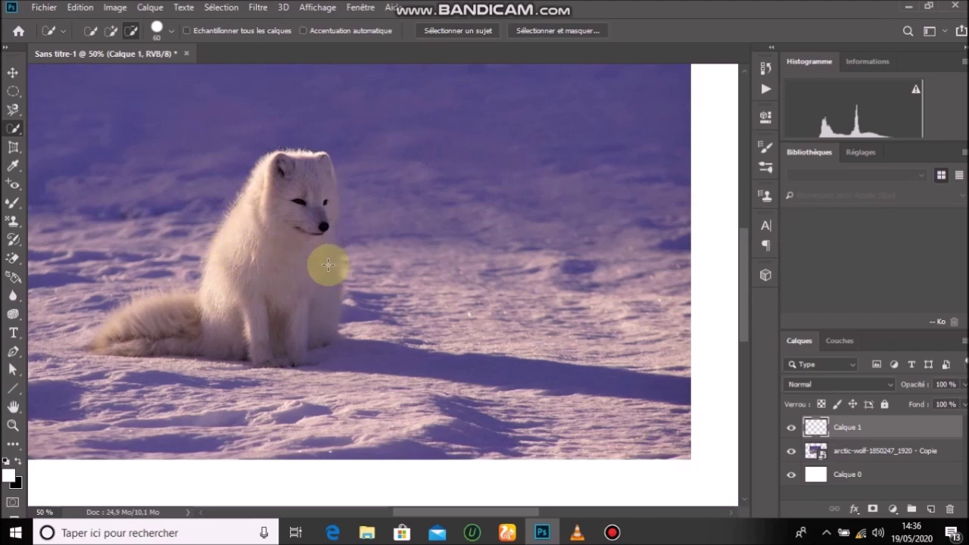
Step: On the arctic-wolf layer, select the wolf's head and chest with Quick Selection, and refine the lower edge above the front legs
{"action": "left_click", "coordinate": [854, 450]}
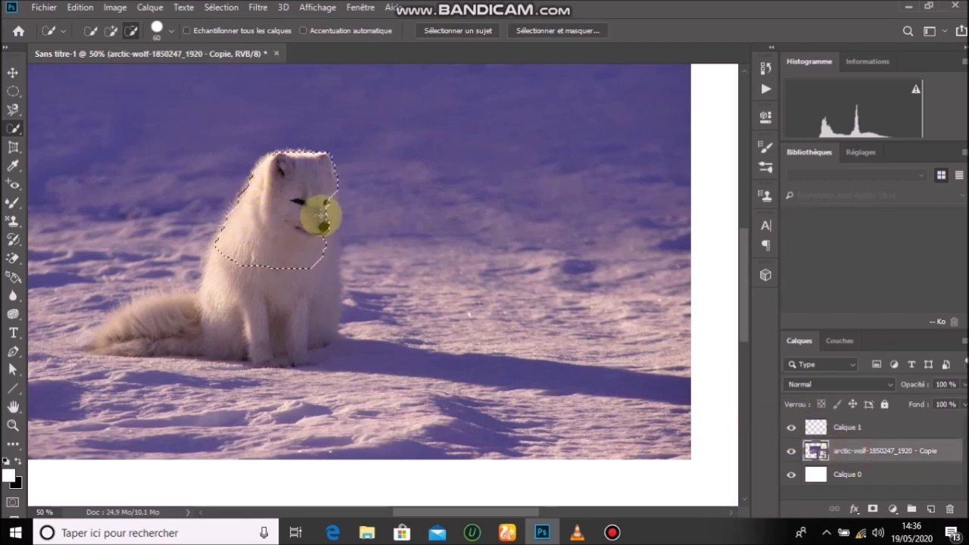
{"action": "left_click_drag", "start_coordinate": [321, 277], "coordinate": [249, 278]}
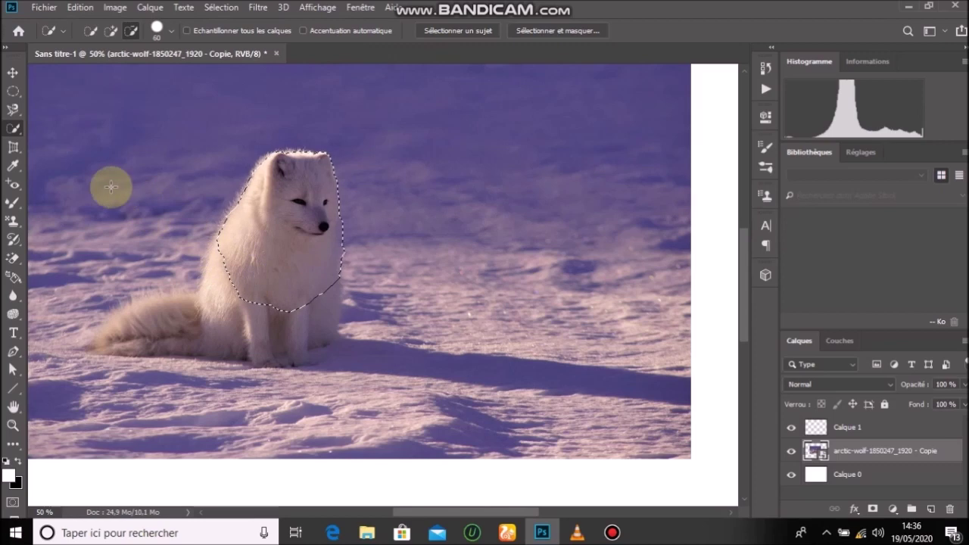
{"action": "left_click", "coordinate": [111, 33]}
{"action": "mouse_move", "coordinate": [224, 250]}
{"action": "left_mouse_down"}
{"action": "mouse_move", "coordinate": [217, 281]}
{"action": "mouse_move", "coordinate": [227, 326]}
{"action": "mouse_move", "coordinate": [273, 322]}
{"action": "left_mouse_up"}
{"action": "left_click", "coordinate": [131, 31]}
{"action": "mouse_move", "coordinate": [335, 316]}
{"action": "left_mouse_down"}
{"action": "mouse_move", "coordinate": [238, 330]}
{"action": "mouse_move", "coordinate": [199, 301]}
{"action": "left_mouse_up"}
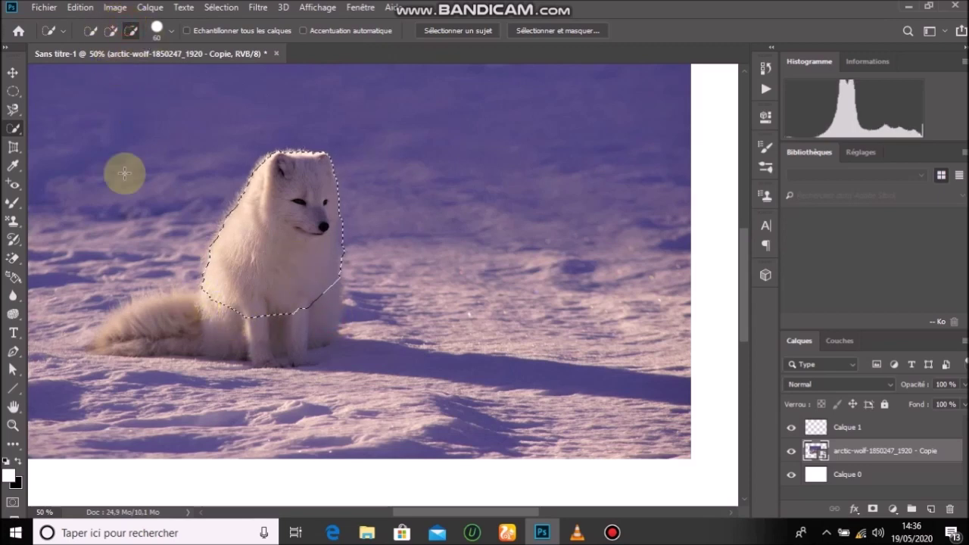
{"action": "left_click", "coordinate": [17, 147]}
{"action": "left_click", "coordinate": [33, 150]}
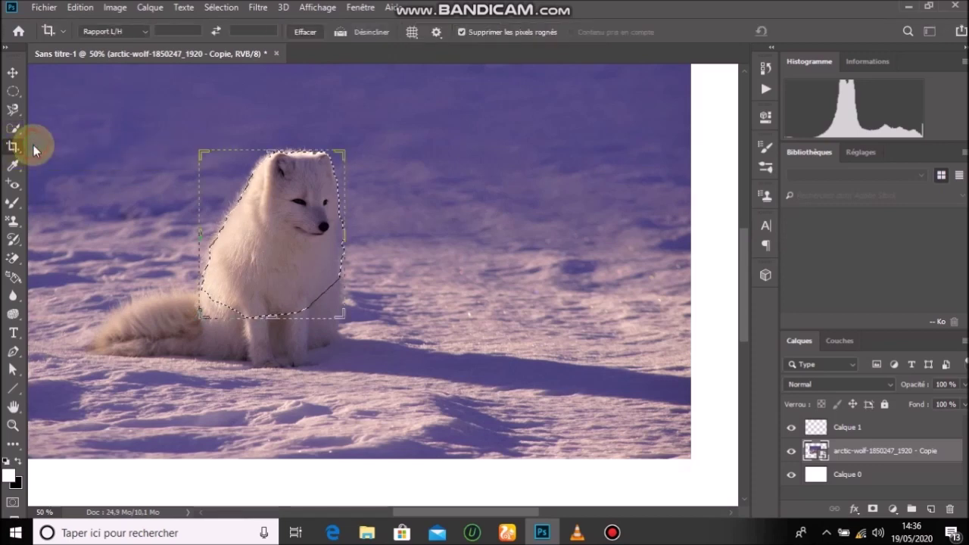
{"action": "key", "text": "ctrl+minus"}
{"action": "key", "text": "ctrl+minus"}
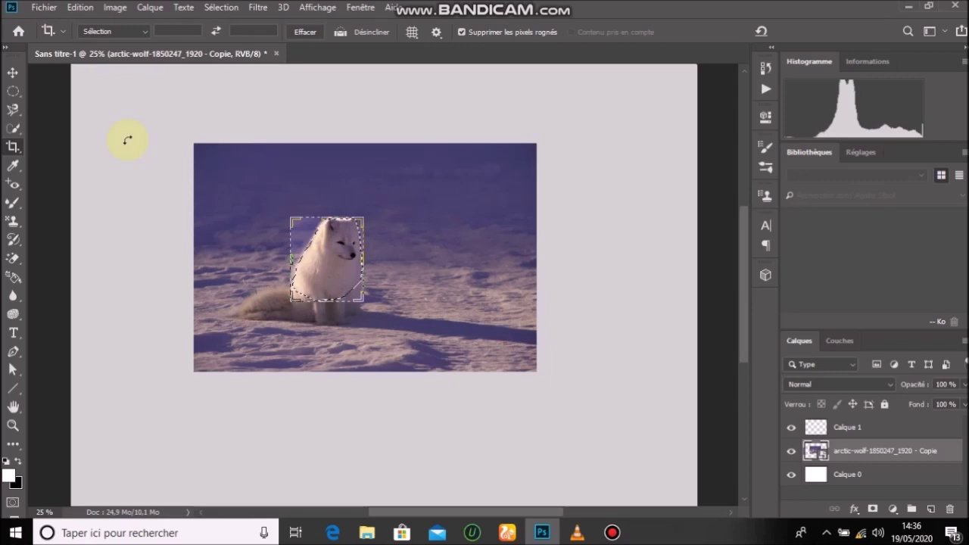
{"action": "left_click", "coordinate": [12, 72]}
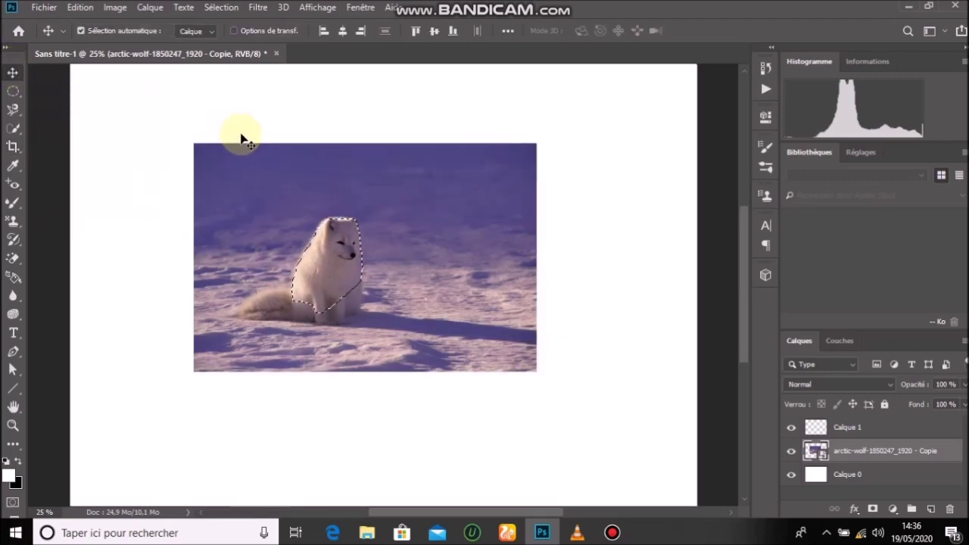
Step: Clear the selection and, with Calque 0 active, crop the canvas to a narrow white border around the wolf photo
{"action": "left_click", "coordinate": [14, 92]}
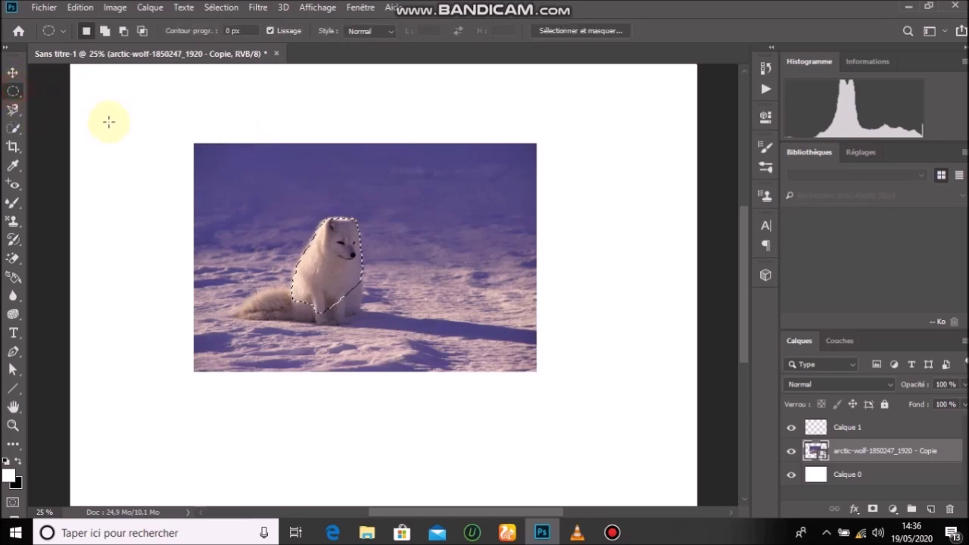
{"action": "left_click", "coordinate": [109, 119]}
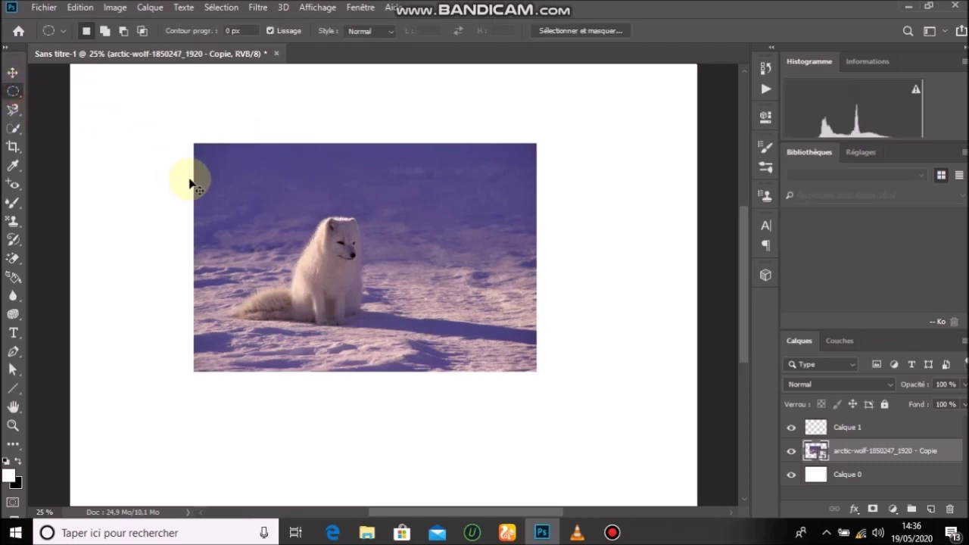
{"action": "key", "text": "ctrl+minus"}
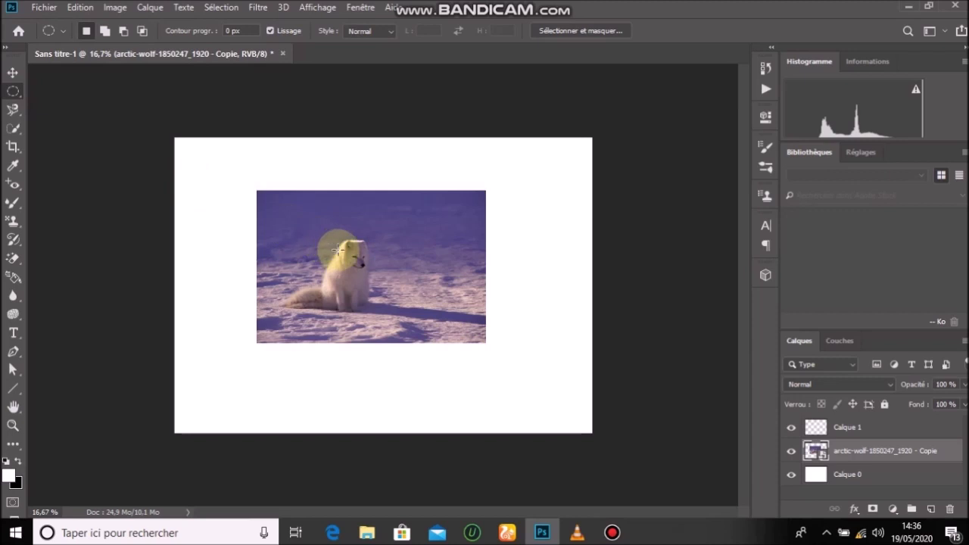
{"action": "left_click", "coordinate": [852, 475]}
{"action": "left_click", "coordinate": [13, 148]}
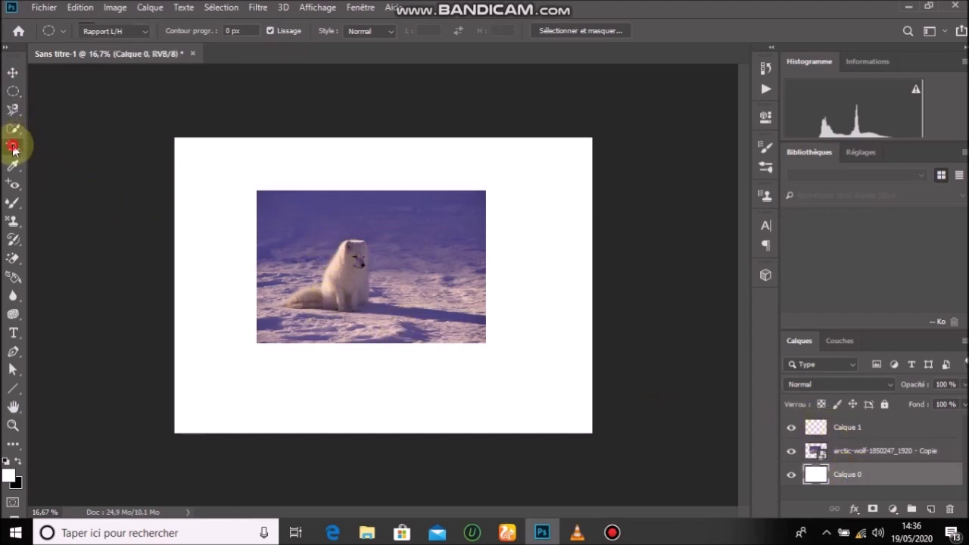
{"action": "left_click_drag", "start_coordinate": [174, 140], "coordinate": [209, 156]}
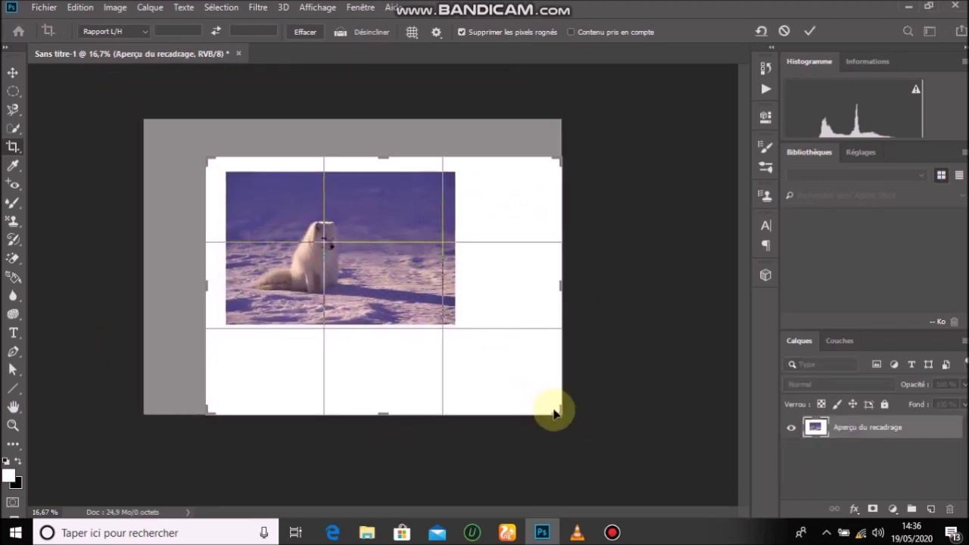
{"action": "left_click_drag", "start_coordinate": [556, 413], "coordinate": [514, 376]}
{"action": "double_click", "coordinate": [461, 342]}
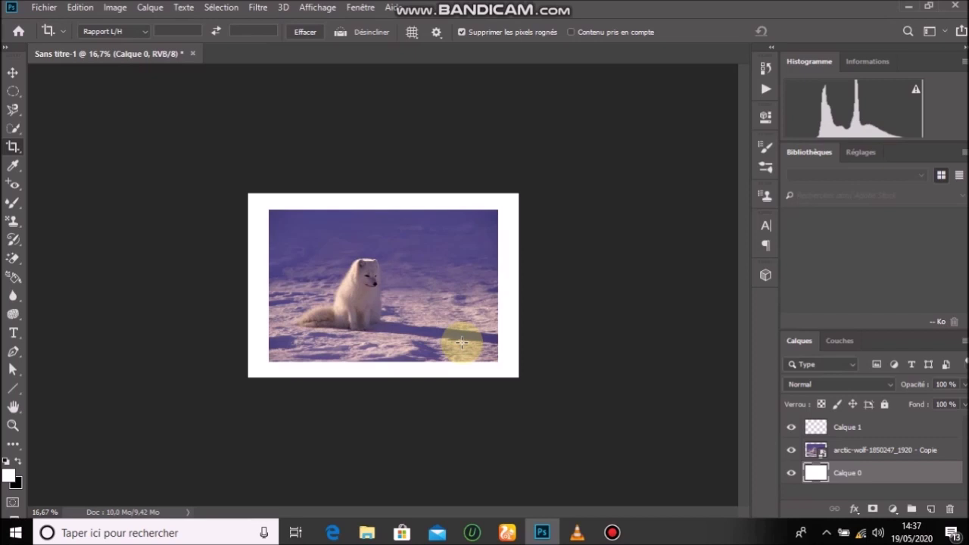
Step: Try to start a Perspective Crop at the upper-left corner of the white canvas border
{"action": "left_click", "coordinate": [23, 156]}
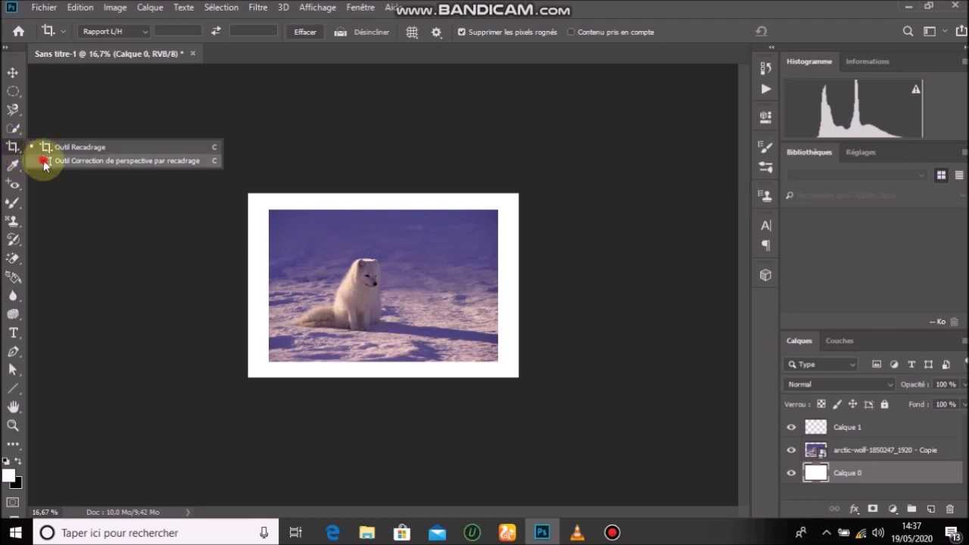
{"action": "left_click", "coordinate": [45, 161]}
{"action": "left_click", "coordinate": [260, 205]}
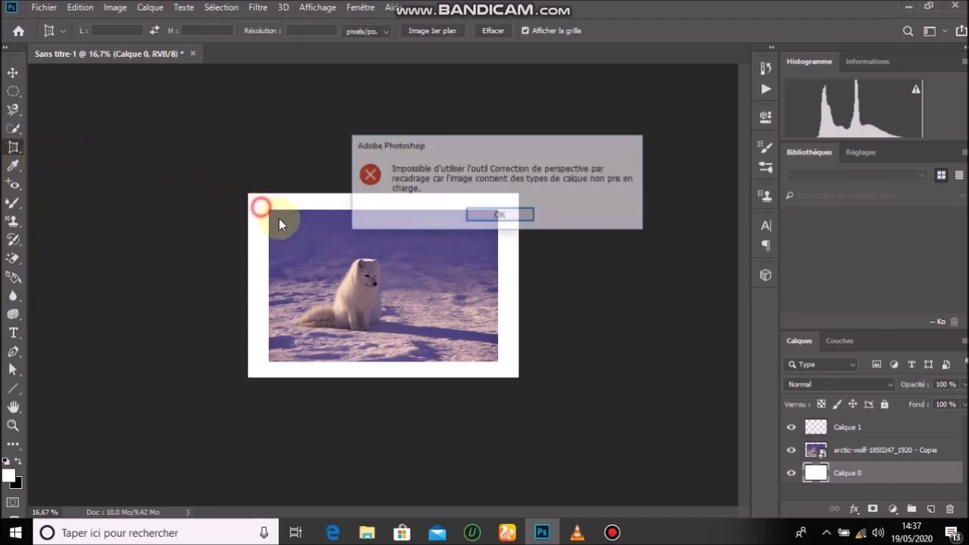
{"action": "left_click", "coordinate": [475, 217]}
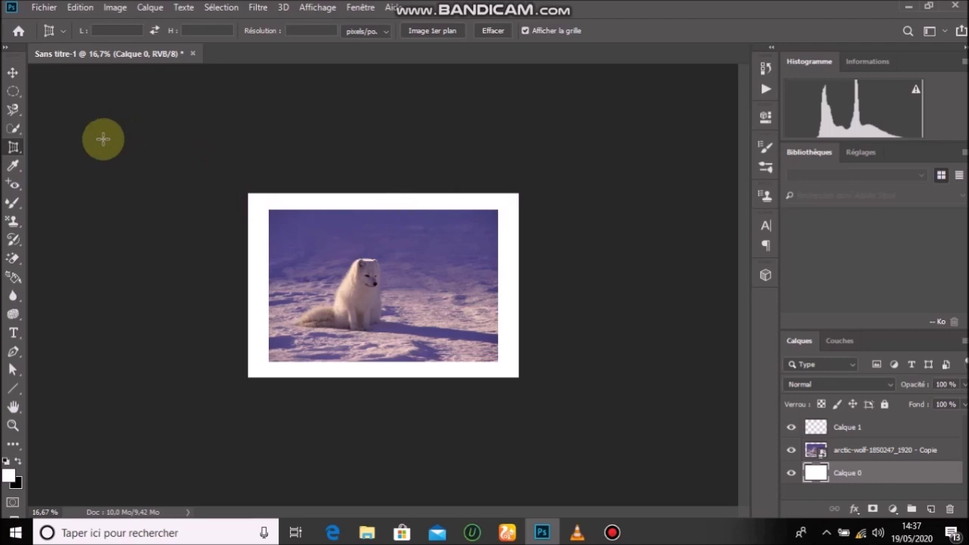
Step: Sample a colour from the snow with the Eyedropper, and sample the white border as the foreground colour
{"action": "left_click", "coordinate": [15, 168]}
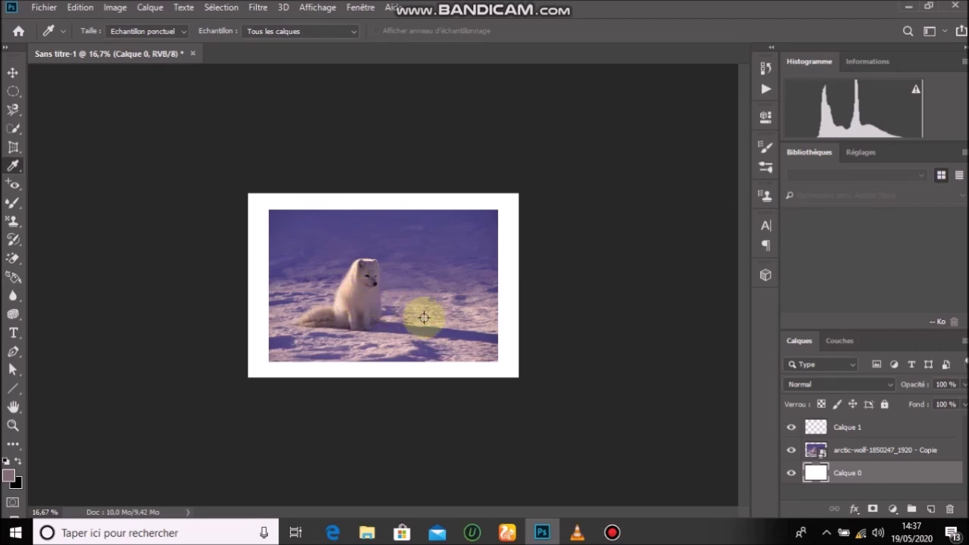
{"action": "left_click", "coordinate": [507, 325]}
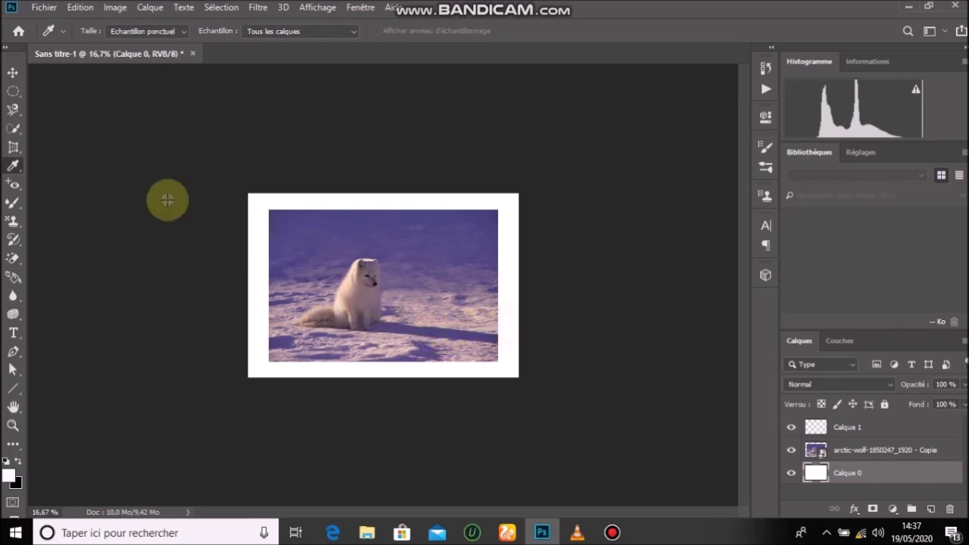
Step: Rasterize the arctic-wolf layer and paint out the middle of the wolf's shadow on the snow with the Spot Healing Brush
{"action": "right_click", "coordinate": [21, 189]}
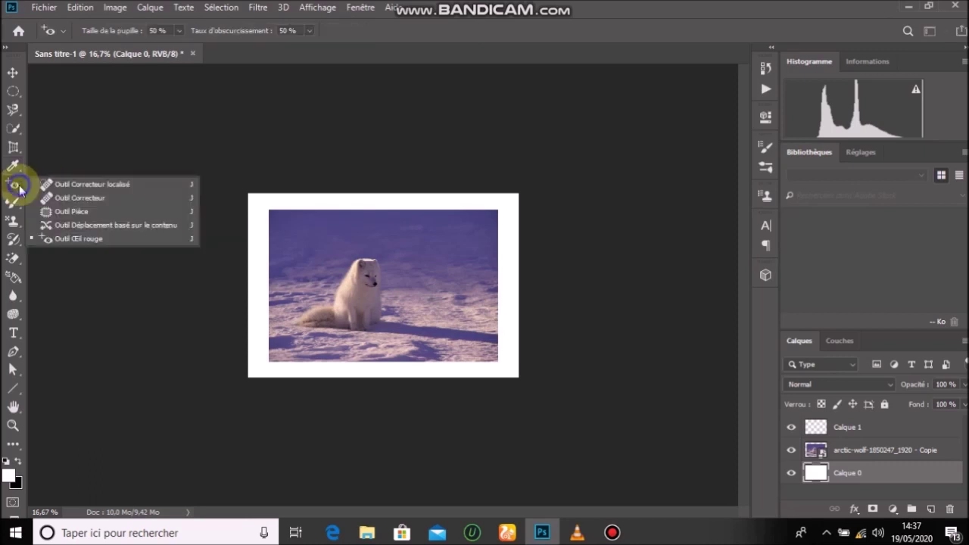
{"action": "left_click", "coordinate": [34, 182]}
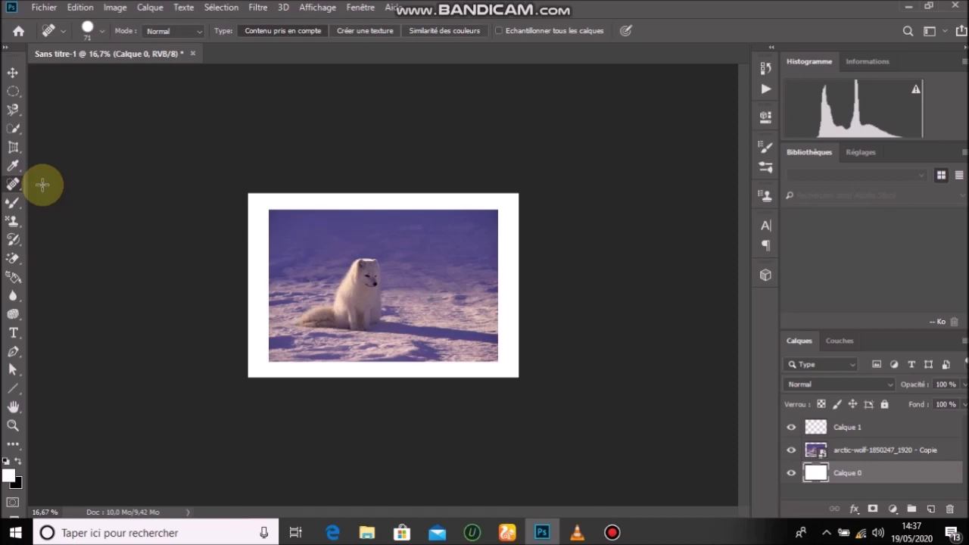
{"action": "key", "text": "ctrl+plus"}
{"action": "key", "text": "ctrl+plus"}
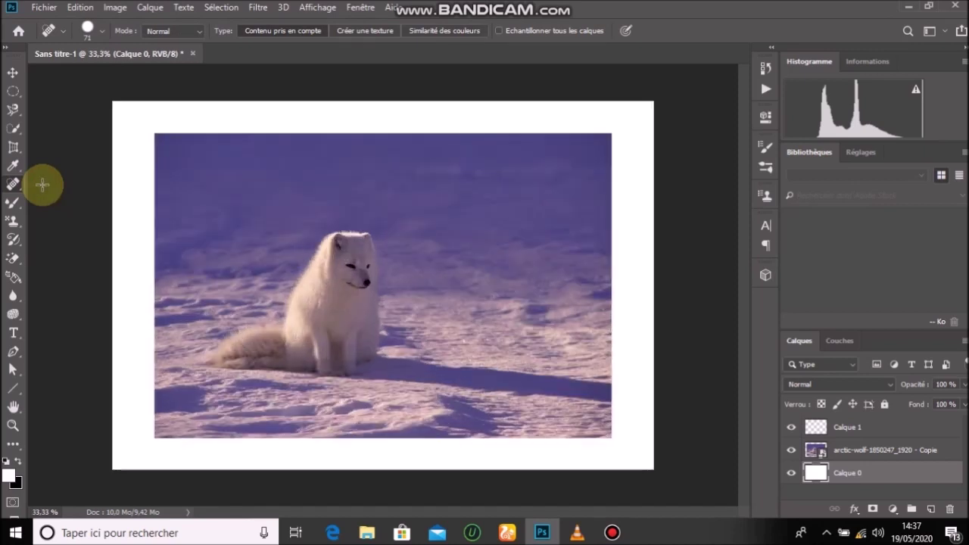
{"action": "left_click", "coordinate": [827, 451]}
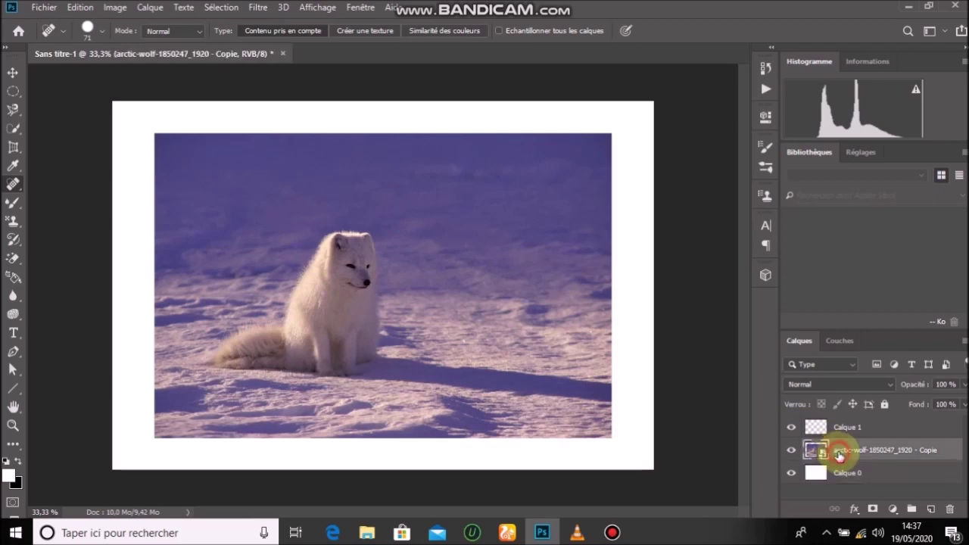
{"action": "left_click", "coordinate": [450, 374]}
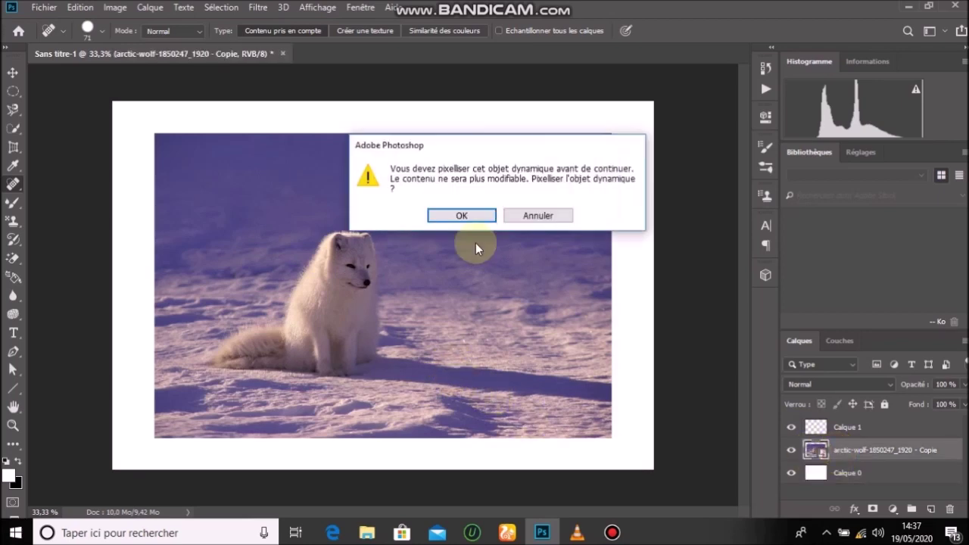
{"action": "left_click", "coordinate": [460, 216]}
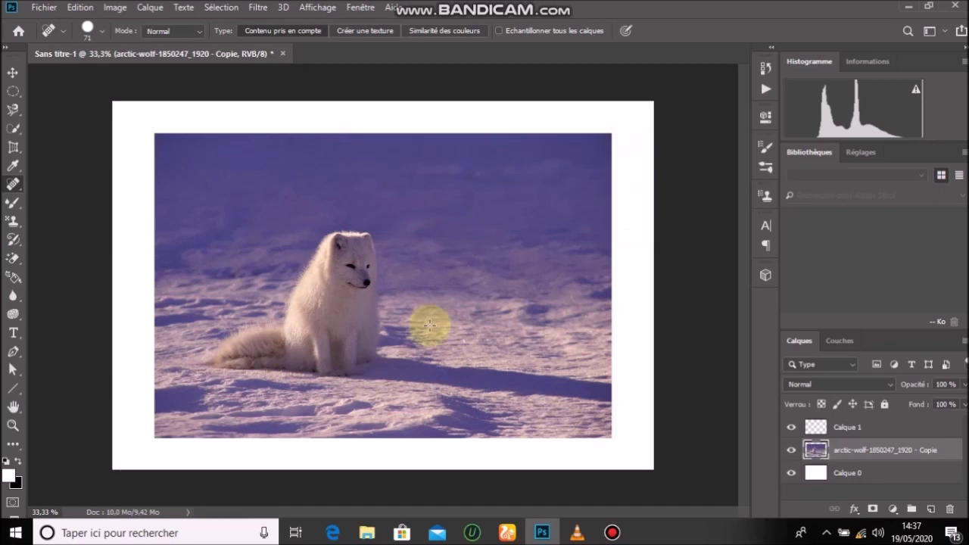
{"action": "left_click_drag", "start_coordinate": [422, 372], "coordinate": [471, 376]}
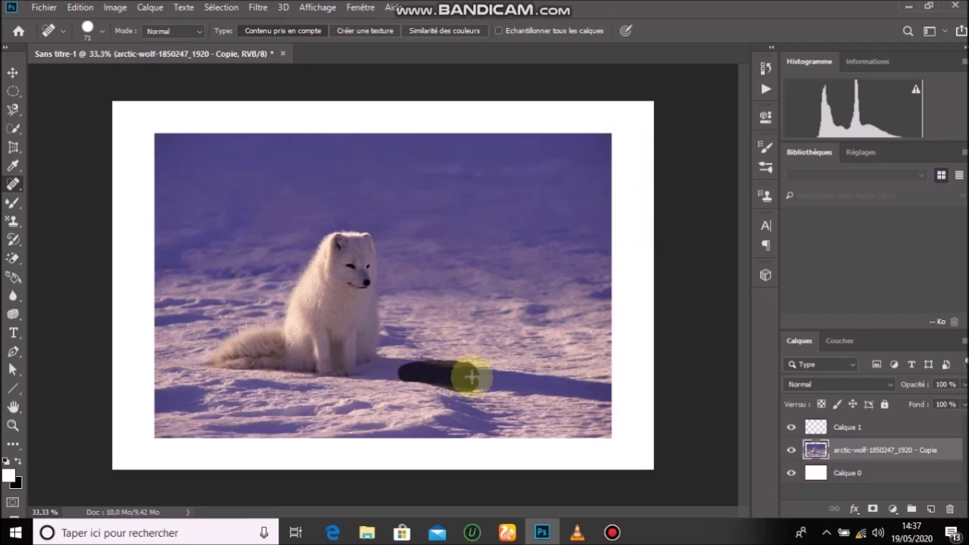
{"action": "mouse_move", "coordinate": [472, 377]}
{"action": "left_mouse_down"}
{"action": "mouse_move", "coordinate": [458, 376]}
{"action": "mouse_move", "coordinate": [487, 389]}
{"action": "mouse_move", "coordinate": [467, 367]}
{"action": "left_mouse_up"}
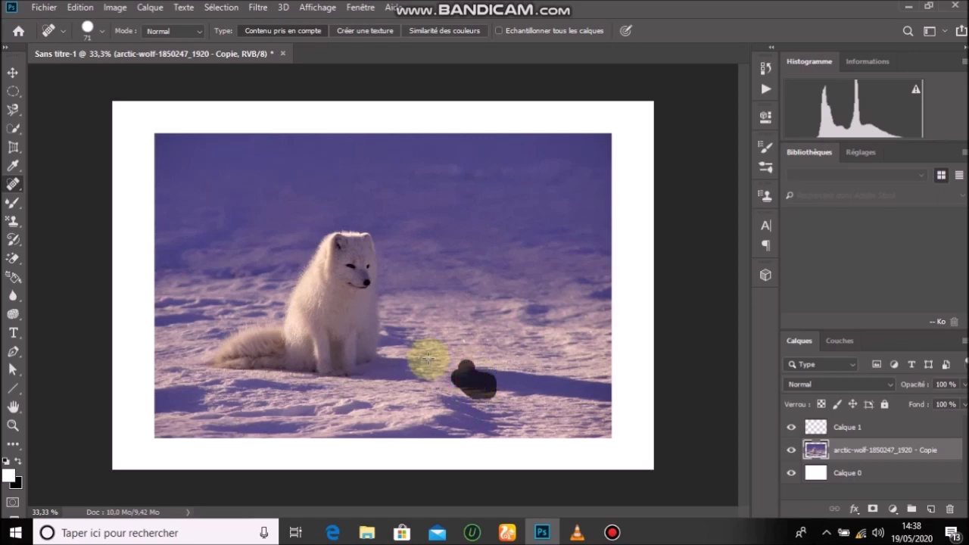
Step: Try to retouch the snow beside the remaining shadow with the Healing Brush without defining a source point
{"action": "right_click", "coordinate": [21, 188]}
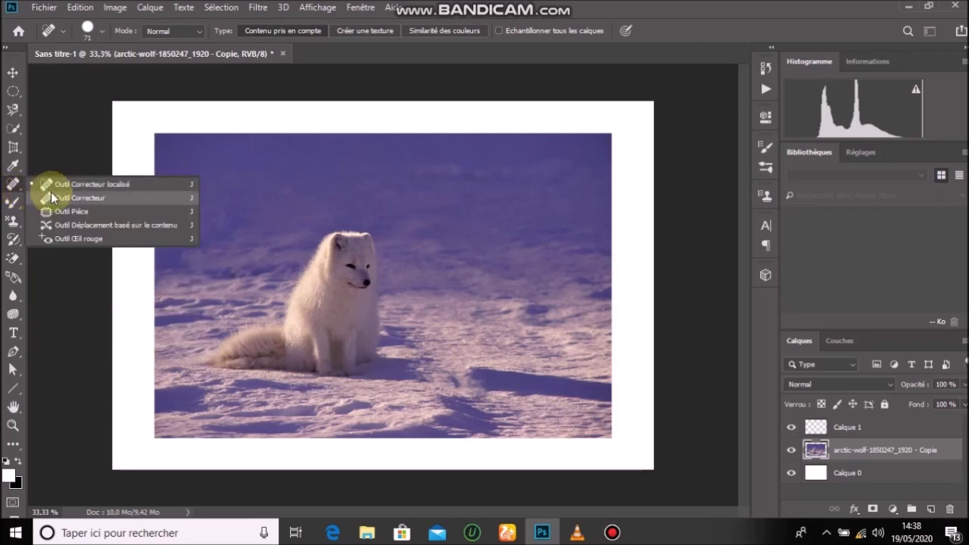
{"action": "left_click", "coordinate": [76, 197]}
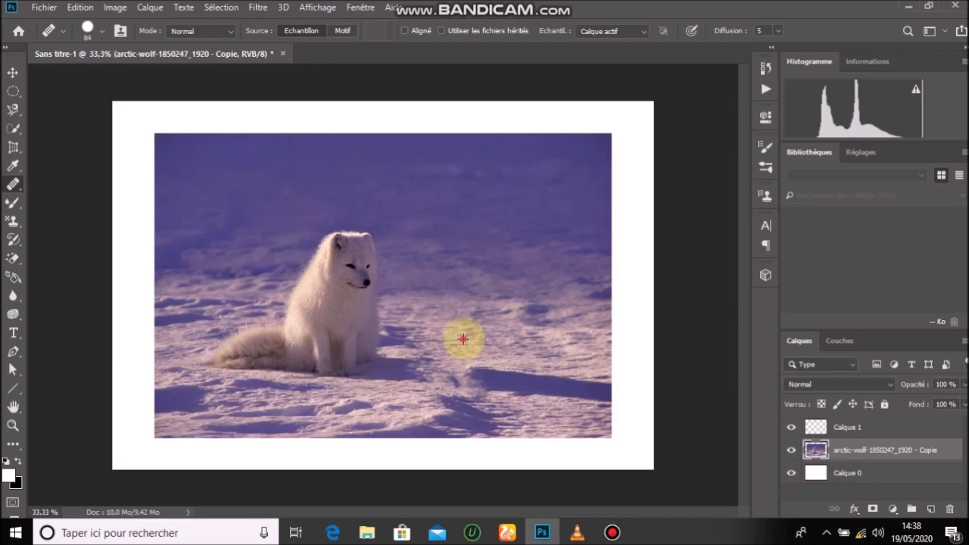
{"action": "left_click", "coordinate": [463, 339]}
{"action": "left_click", "coordinate": [474, 206]}
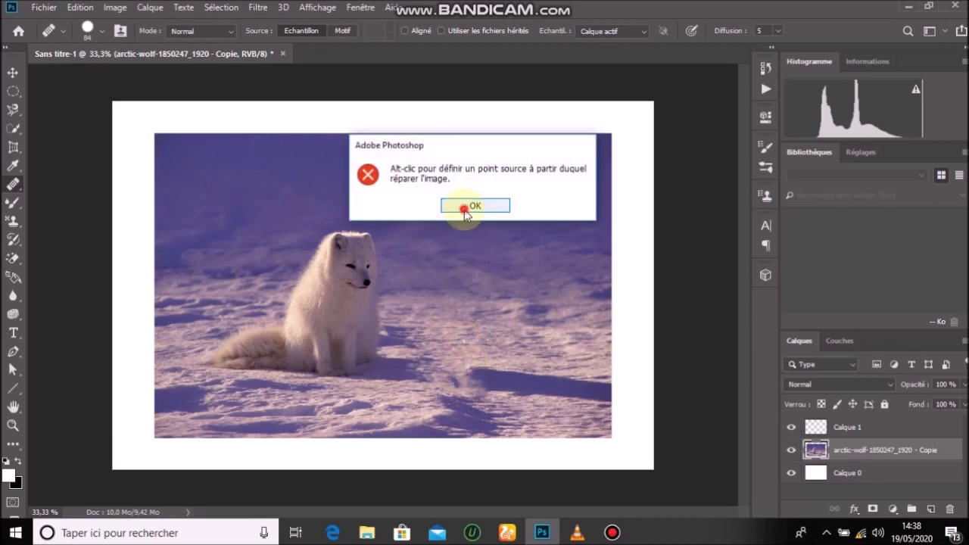
{"action": "left_click", "coordinate": [460, 365]}
{"action": "left_click", "coordinate": [465, 207]}
Step: Outline the near end of the remaining shadow with the Patch tool and replace it with snow from above
{"action": "left_click_drag", "start_coordinate": [20, 189], "coordinate": [62, 212]}
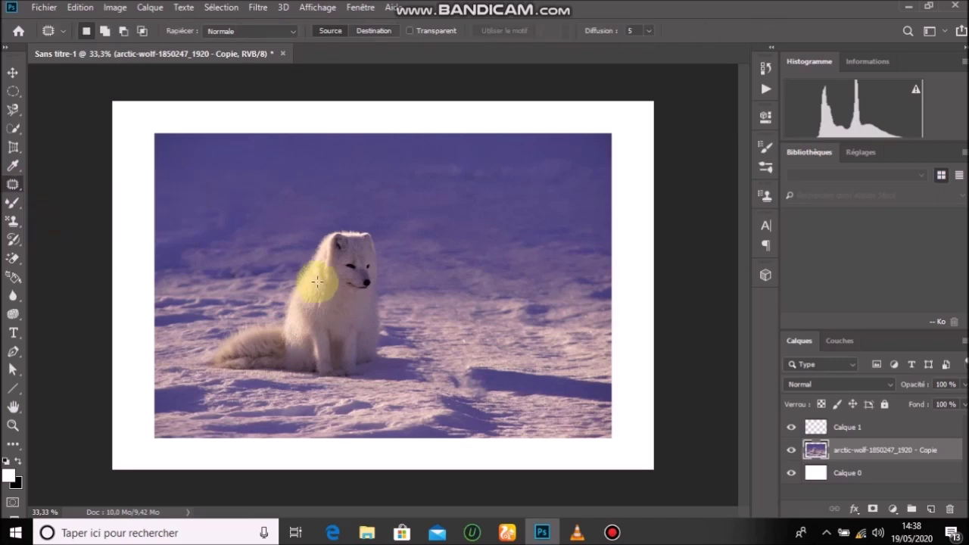
{"action": "mouse_move", "coordinate": [460, 354]}
{"action": "left_mouse_down"}
{"action": "mouse_move", "coordinate": [458, 383]}
{"action": "mouse_move", "coordinate": [502, 405]}
{"action": "mouse_move", "coordinate": [522, 372]}
{"action": "mouse_move", "coordinate": [493, 353]}
{"action": "mouse_move", "coordinate": [464, 355]}
{"action": "mouse_move", "coordinate": [493, 284]}
{"action": "left_mouse_up"}
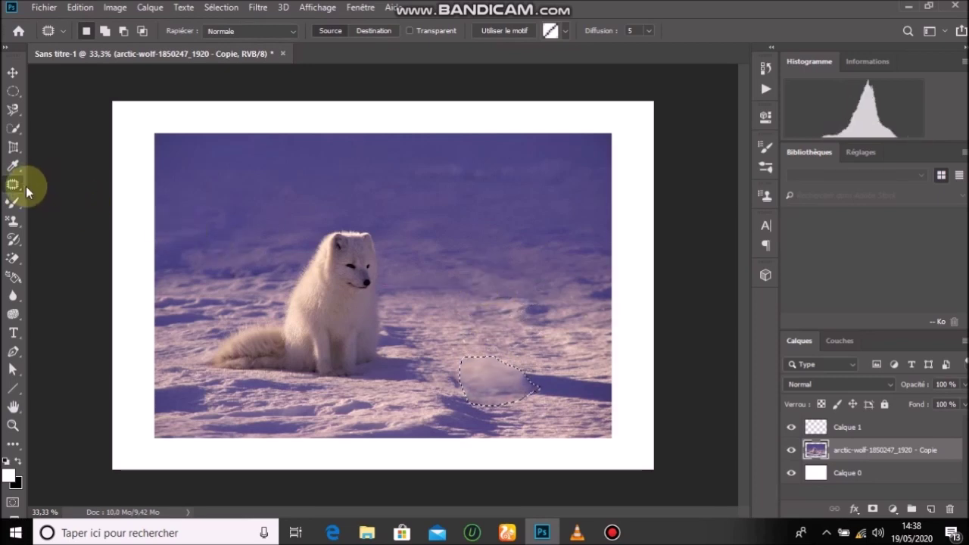
Step: Try to replace the top of the wolf's head with the blue background using the Patch tool, undo it and deselect
{"action": "mouse_move", "coordinate": [329, 227]}
{"action": "left_mouse_down"}
{"action": "mouse_move", "coordinate": [328, 209]}
{"action": "mouse_move", "coordinate": [378, 264]}
{"action": "mouse_move", "coordinate": [389, 242]}
{"action": "mouse_move", "coordinate": [378, 244]}
{"action": "mouse_move", "coordinate": [444, 199]}
{"action": "left_mouse_up"}
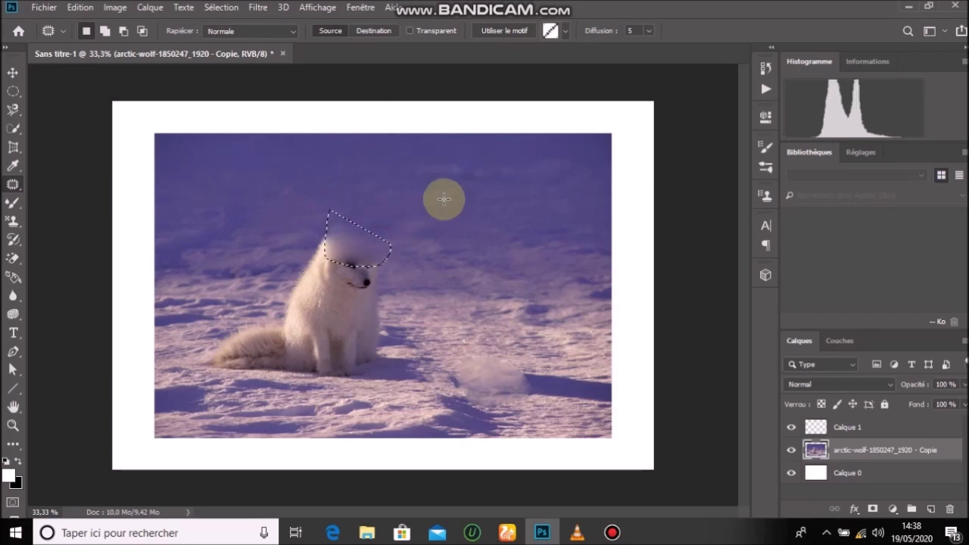
{"action": "key", "text": "ctrl+z"}
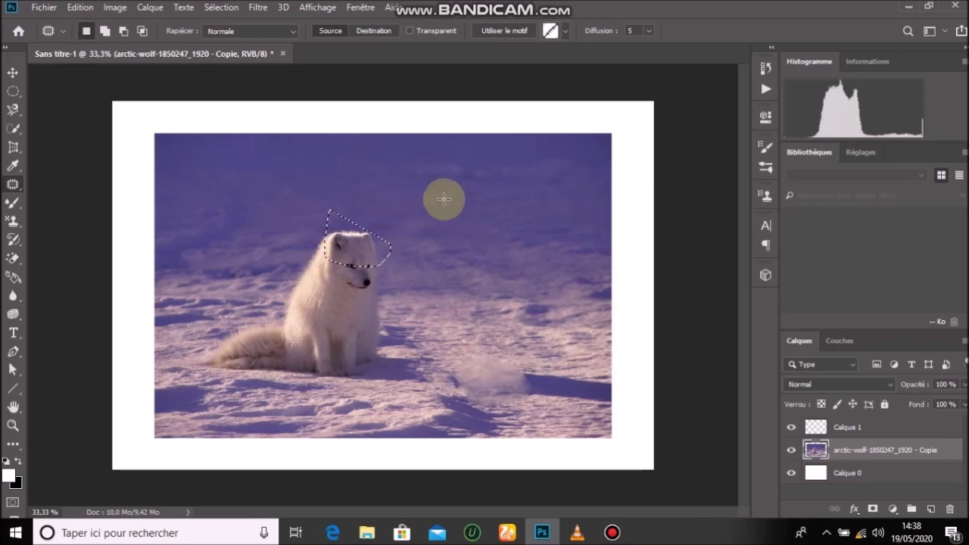
{"action": "left_click", "coordinate": [71, 199]}
Step: Outline a small area of blue background and shift it to just above the wolf's head with the Content-Aware Move tool, leaving nothing selected
{"action": "left_click", "coordinate": [10, 185]}
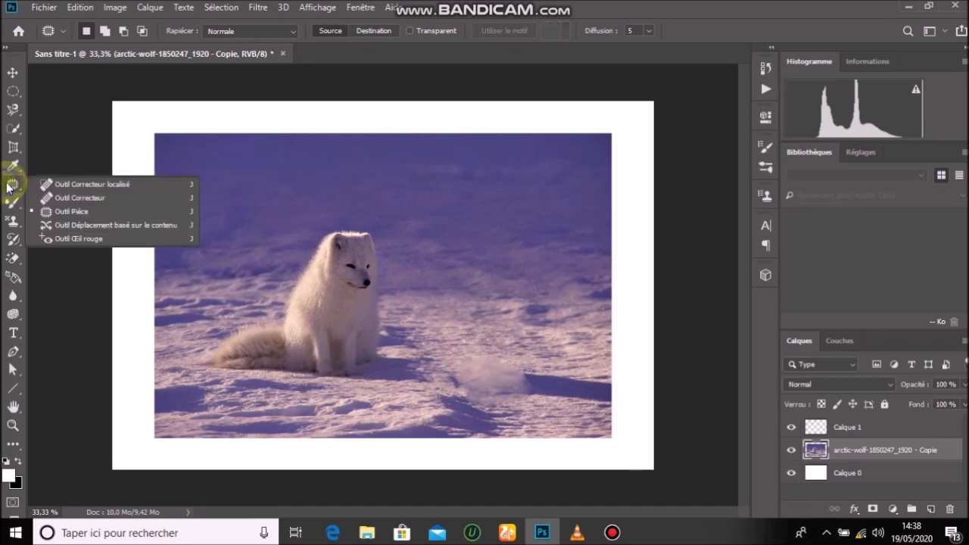
{"action": "left_click", "coordinate": [50, 193]}
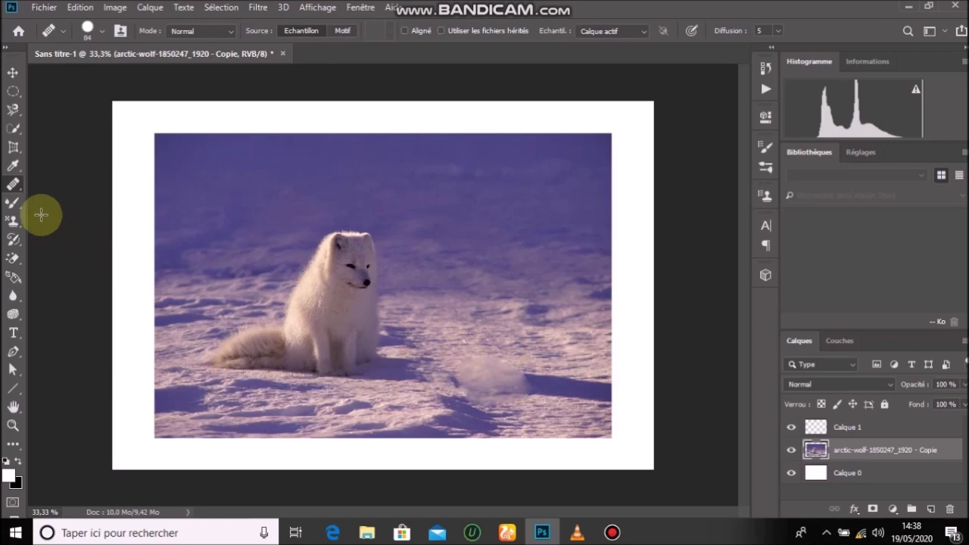
{"action": "left_click", "coordinate": [15, 185]}
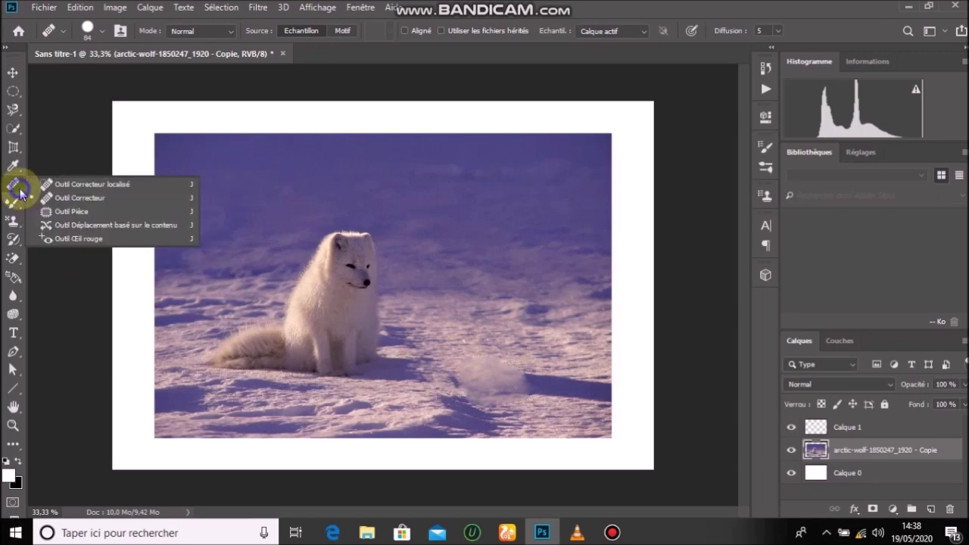
{"action": "left_click", "coordinate": [61, 225]}
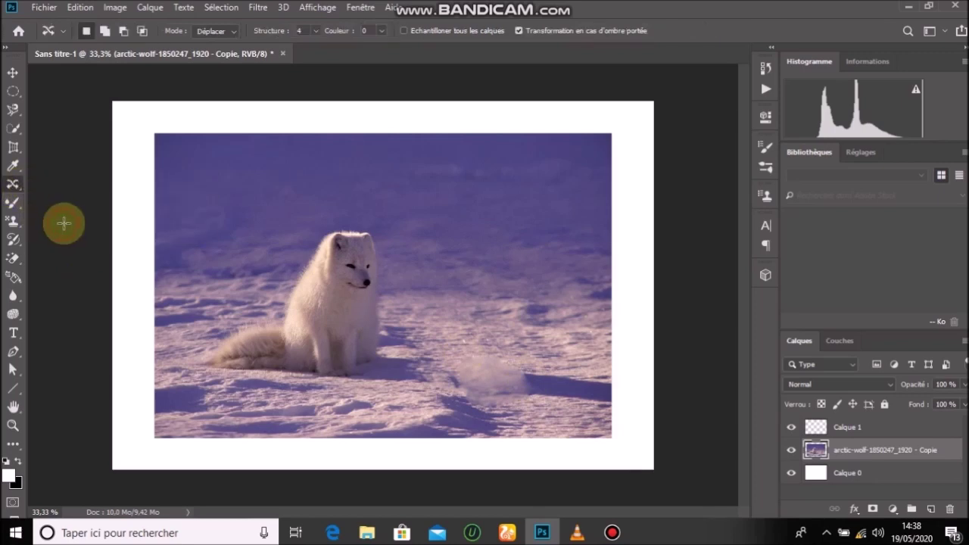
{"action": "mouse_move", "coordinate": [258, 201]}
{"action": "left_mouse_down"}
{"action": "mouse_move", "coordinate": [248, 238]}
{"action": "mouse_move", "coordinate": [283, 253]}
{"action": "mouse_move", "coordinate": [273, 245]}
{"action": "mouse_move", "coordinate": [296, 216]}
{"action": "mouse_move", "coordinate": [311, 218]}
{"action": "left_mouse_up"}
{"action": "left_click", "coordinate": [310, 218]}
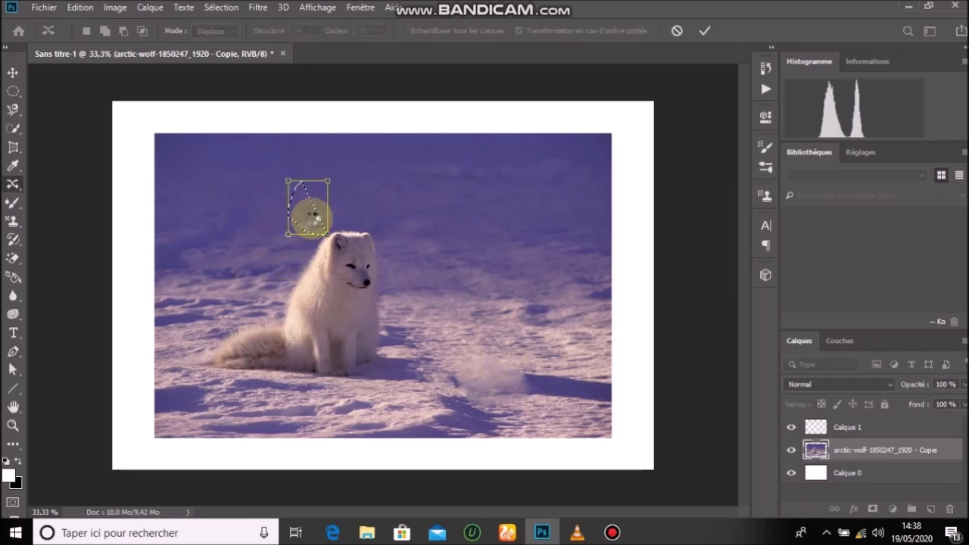
{"action": "key", "text": "Return"}
{"action": "left_click_drag", "start_coordinate": [343, 206], "coordinate": [155, 190]}
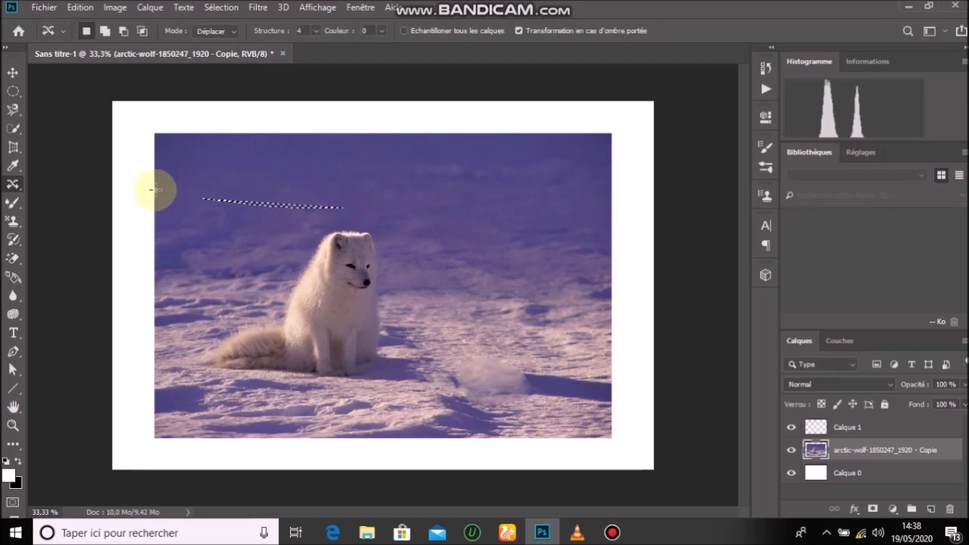
{"action": "left_click", "coordinate": [94, 194]}
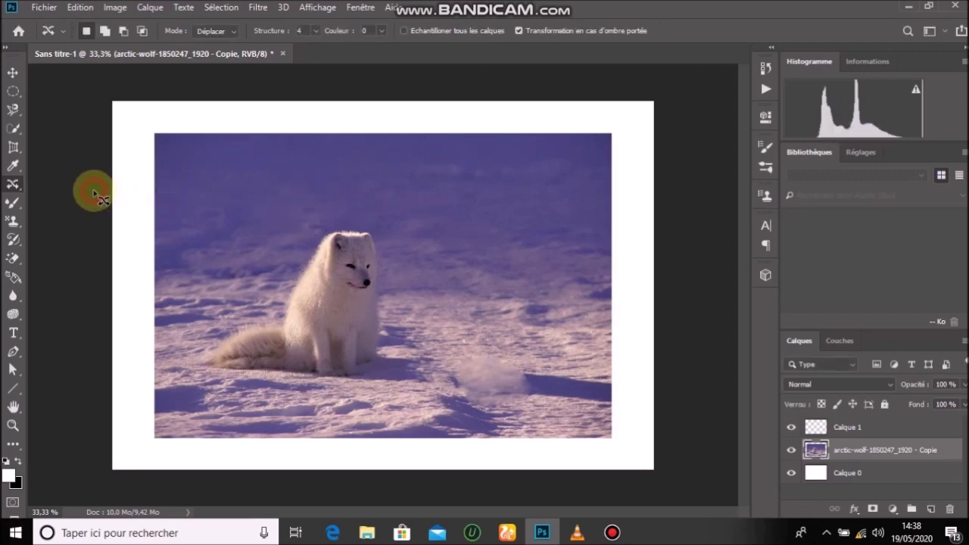
Step: Apply the Red Eye tool to a rectangular area of the blue background beside the wolf's head
{"action": "right_click", "coordinate": [20, 192]}
{"action": "left_click", "coordinate": [55, 239]}
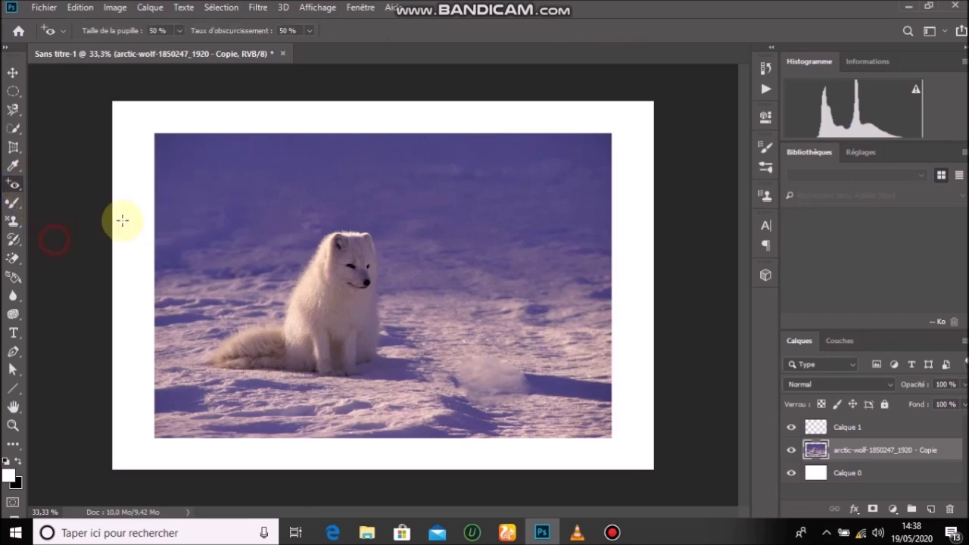
{"action": "left_click_drag", "start_coordinate": [271, 200], "coordinate": [206, 271]}
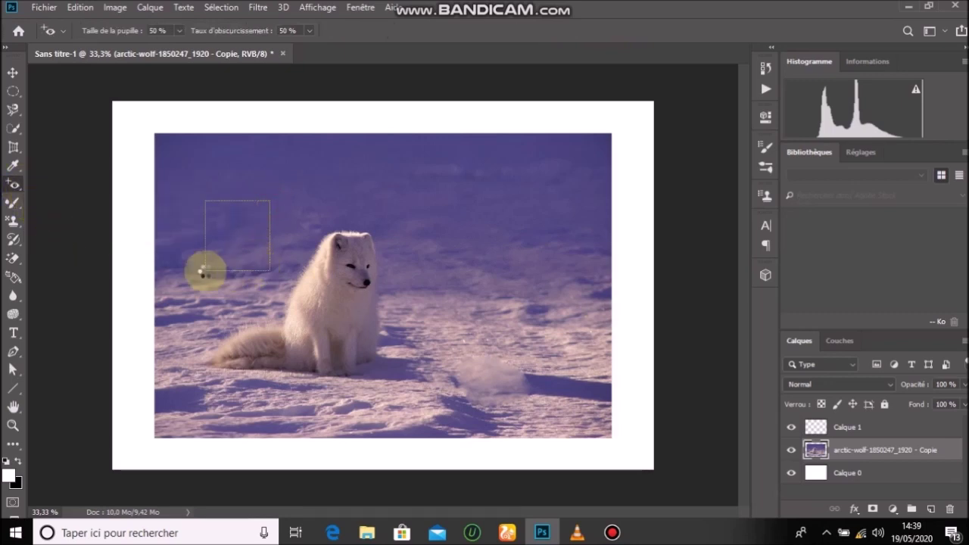